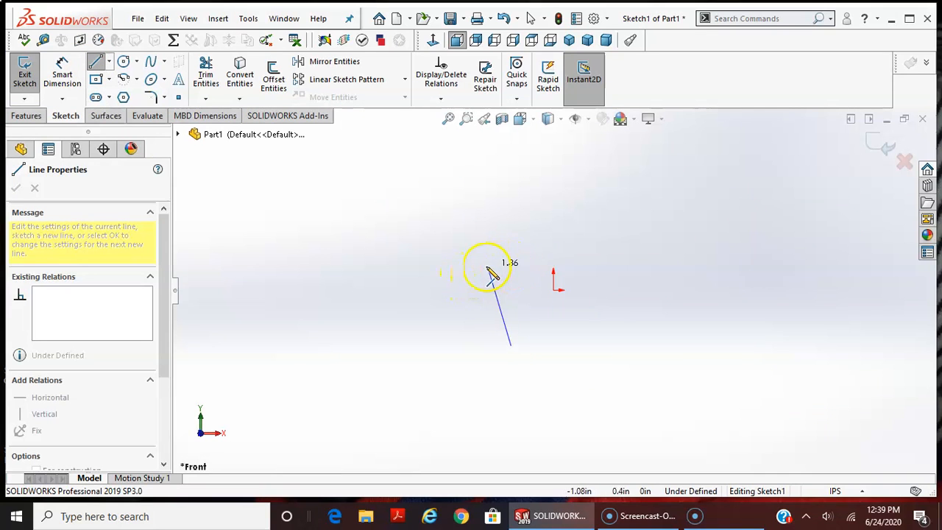
- Sketch a lower-left slanted line, a vertical left edge, a horizontal top edge, and a short down-and-across step at the upper right
left_click(459, 270)
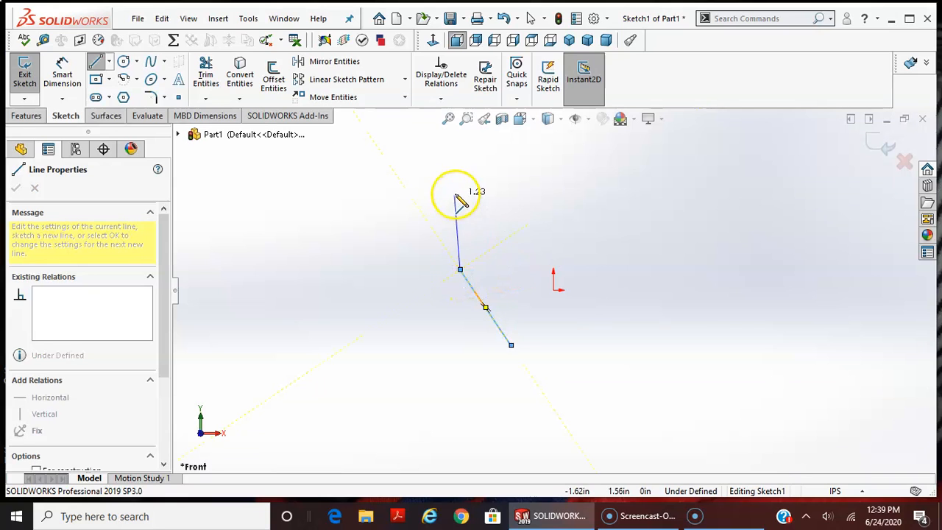
left_click(460, 175)
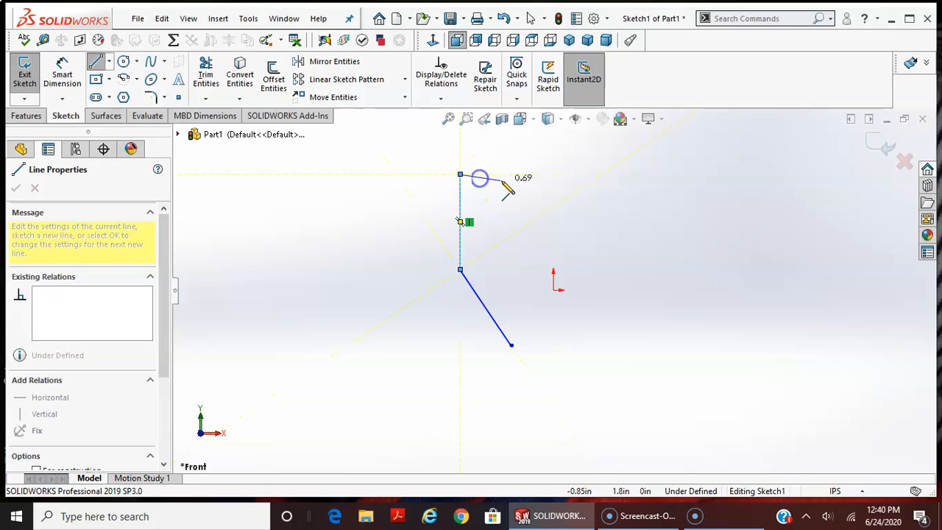
left_click(511, 175)
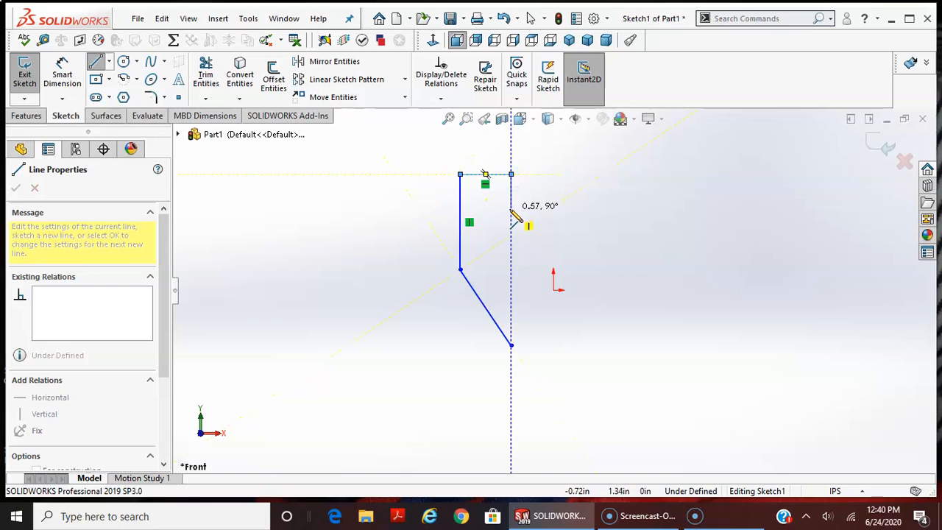
left_click(511, 210)
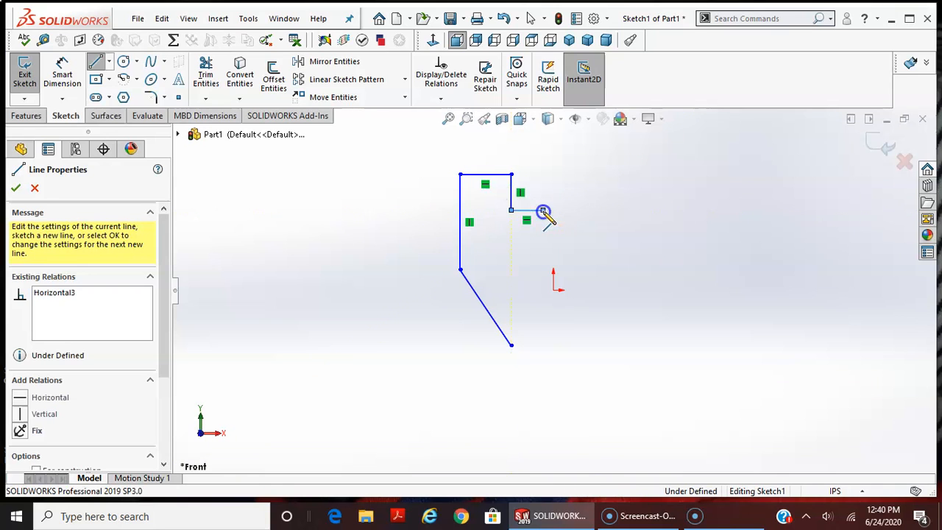
left_click(543, 211)
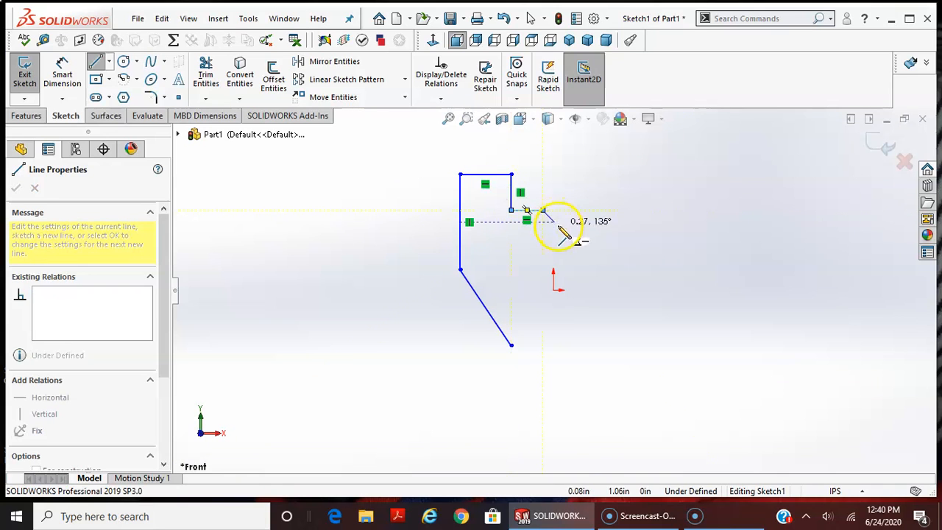
- Continue with a line parallel to the lower-left slant, add a small step below it, and close the profile at about 2.8 in tall
left_click(605, 289)
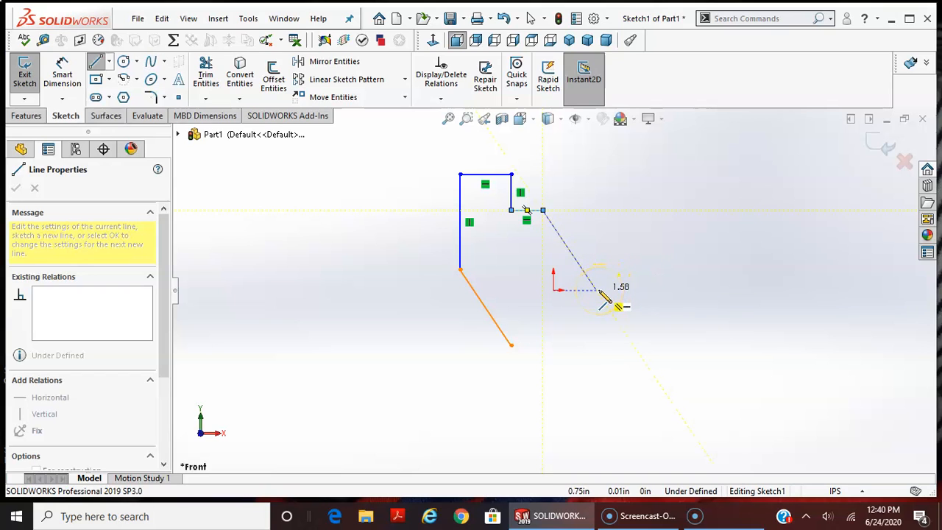
left_click(596, 290)
left_click(596, 310)
left_click(631, 311)
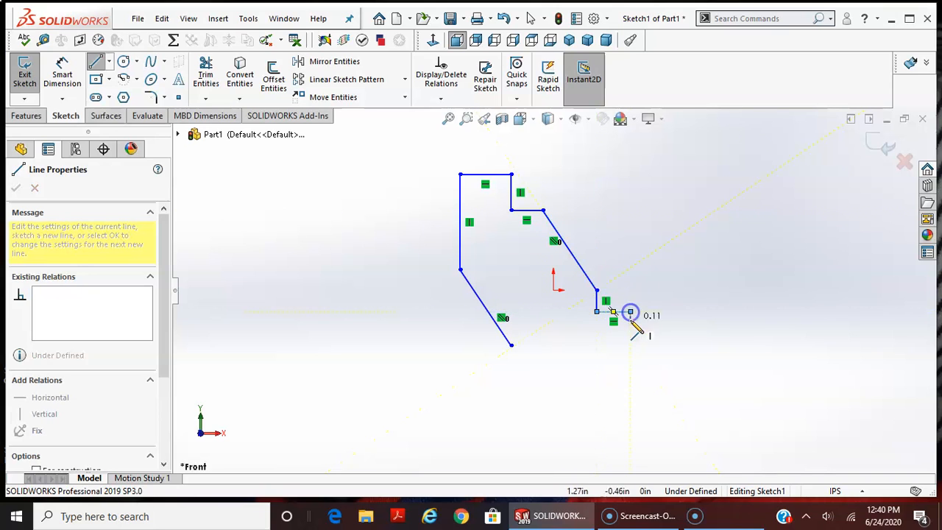
left_click(631, 345)
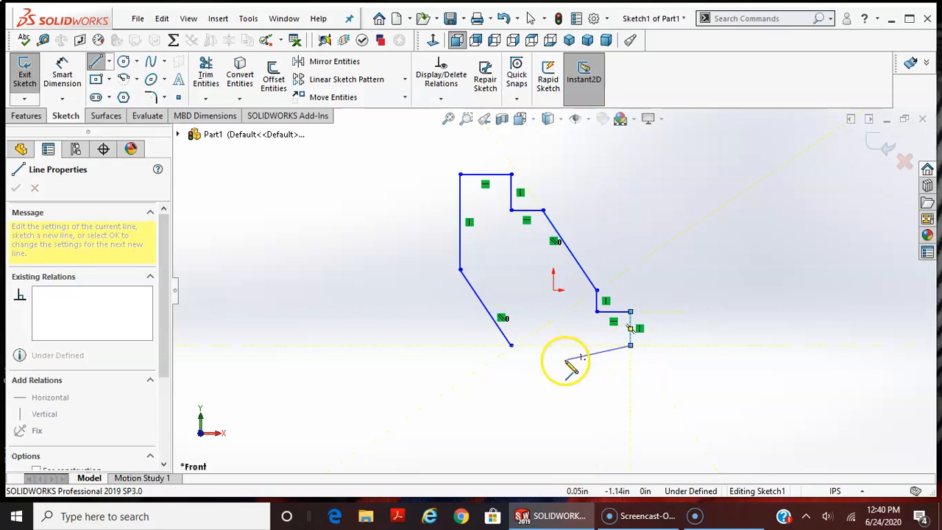
left_click(512, 345)
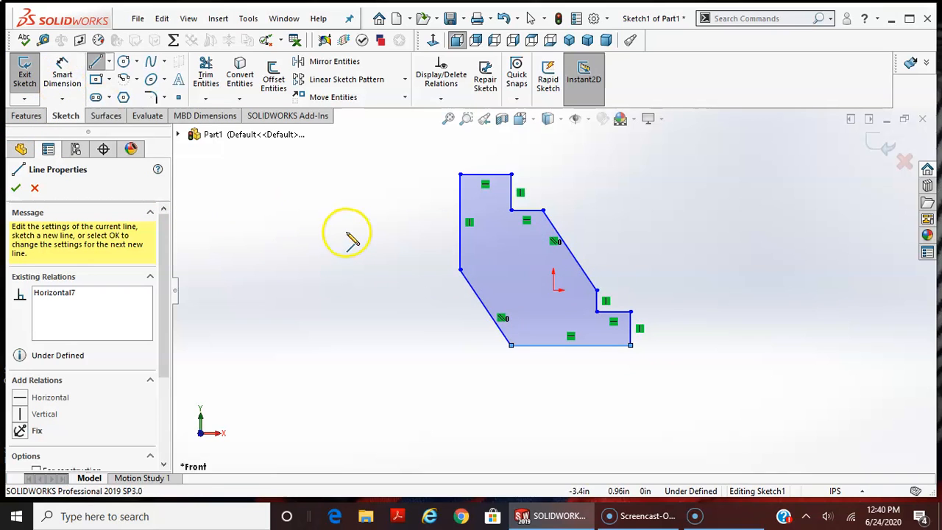
- Dimension the profile's overall height between the top and bottom edges as 4 in with Smart Dimension
left_click(64, 72)
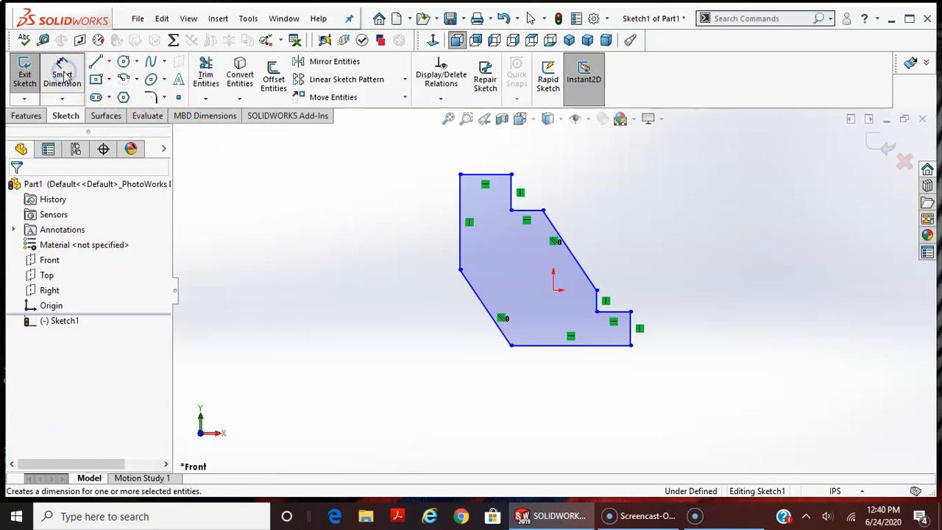
left_click(484, 175)
left_click(542, 345)
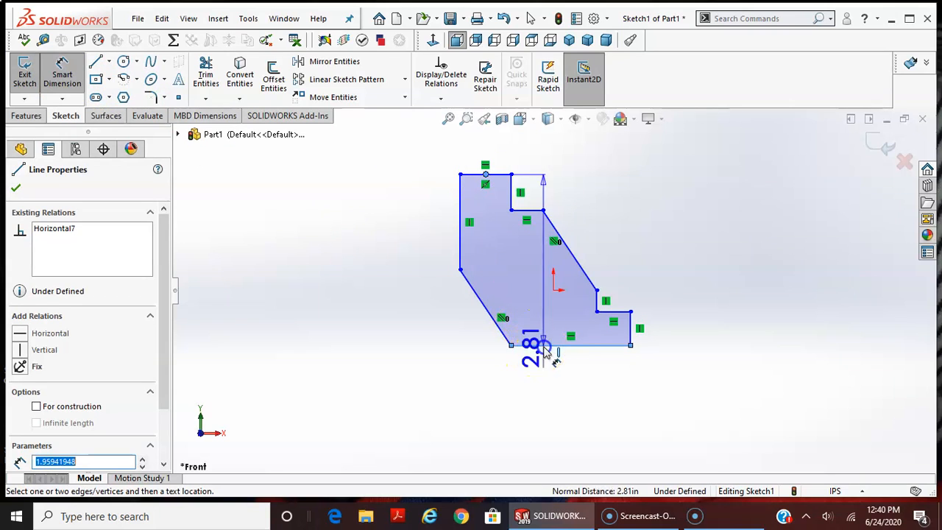
left_click(362, 268)
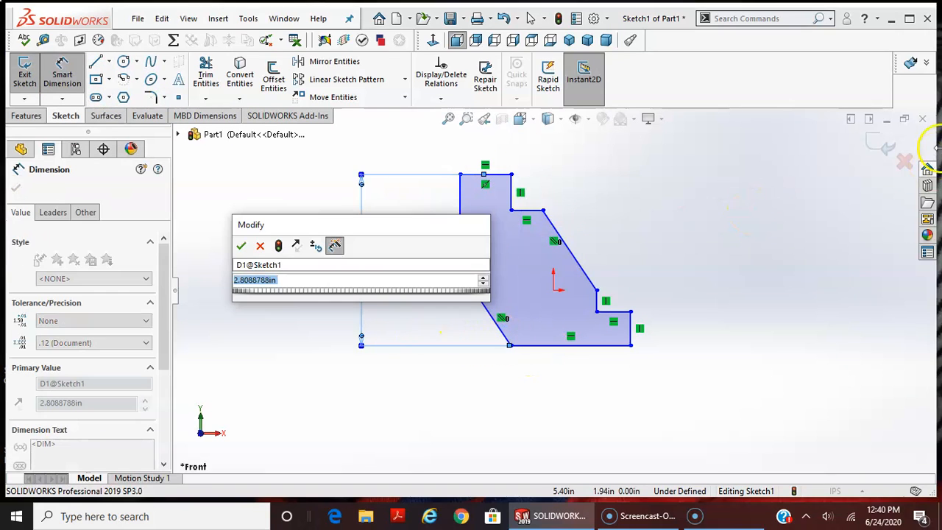
type("4")
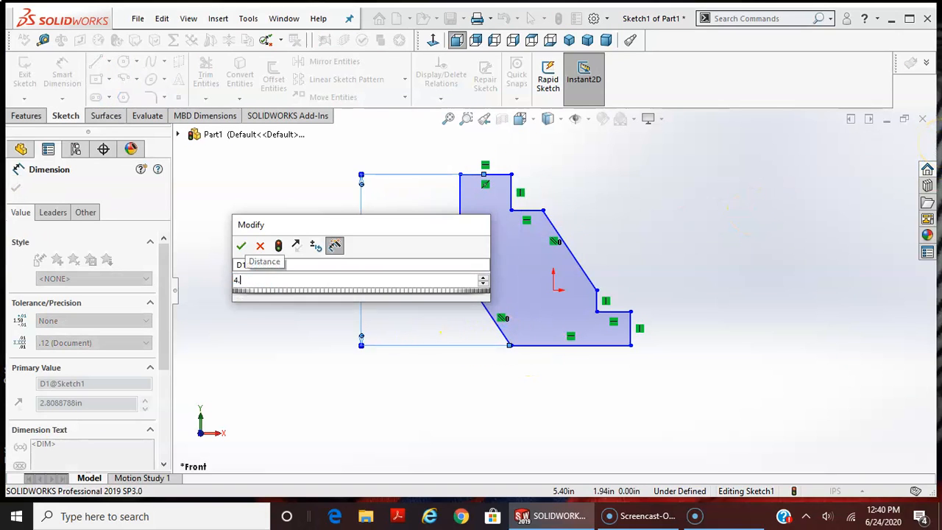
key("Return")
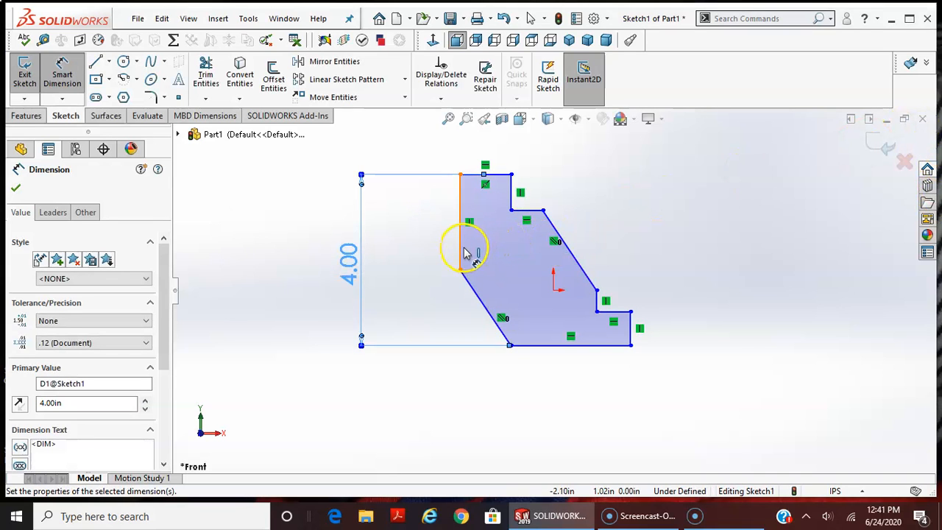
- Dimension the horizontal distance from the left vertical edge to the lower-right vertical edge as 3.5 in
left_click(462, 252)
left_click(630, 328)
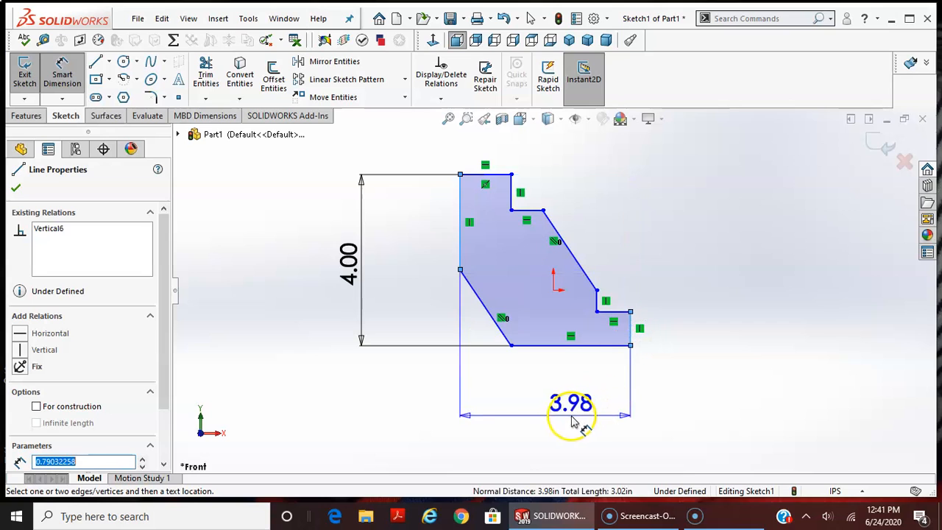
left_click(544, 409)
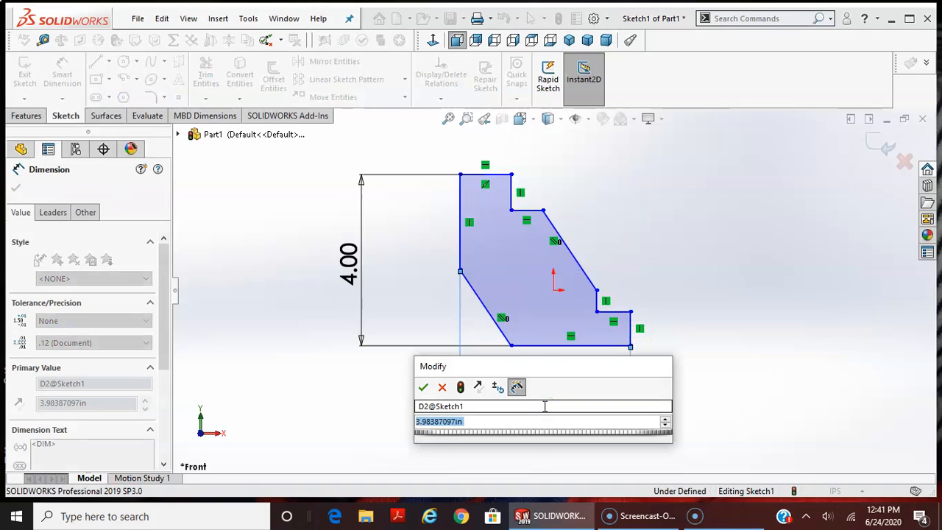
type("3.5")
key("Return")
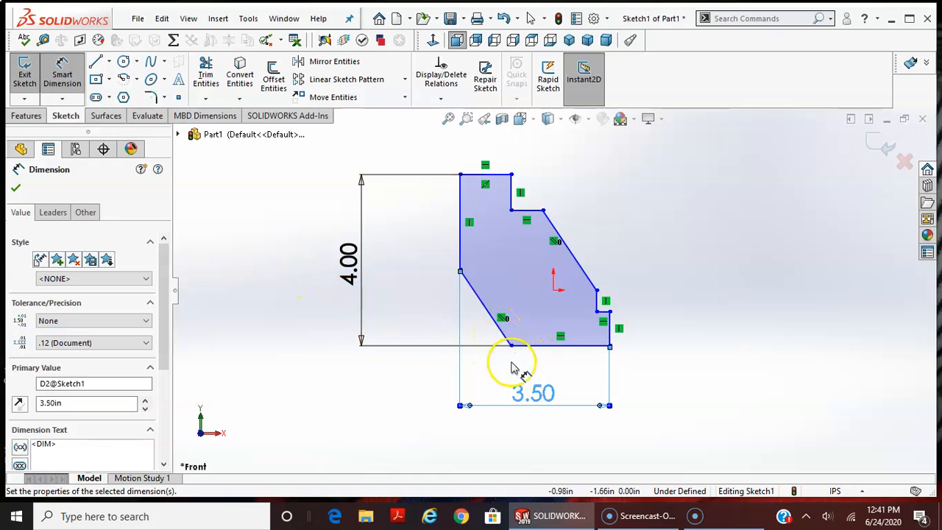
- Set the outside angle between the lower-left slanted edge and the extended bottom edge to 45 degrees
left_click(503, 335)
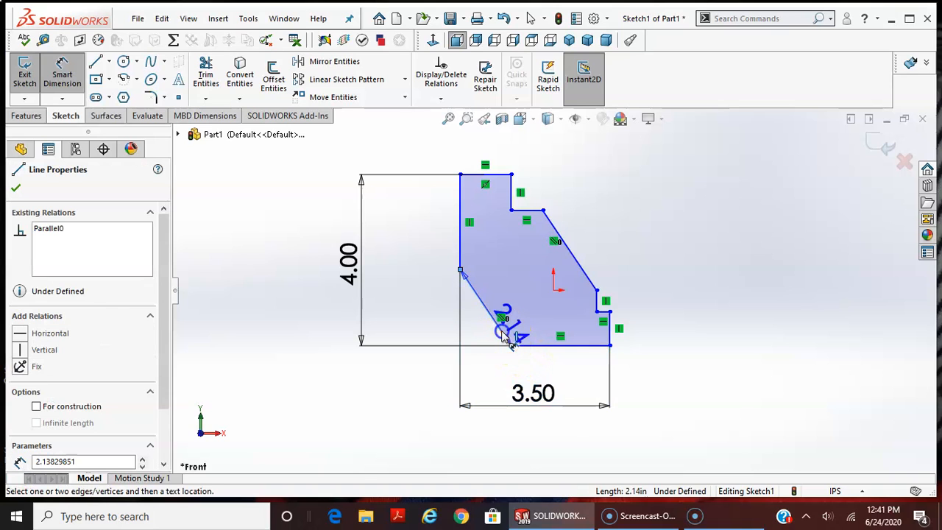
left_click(538, 346)
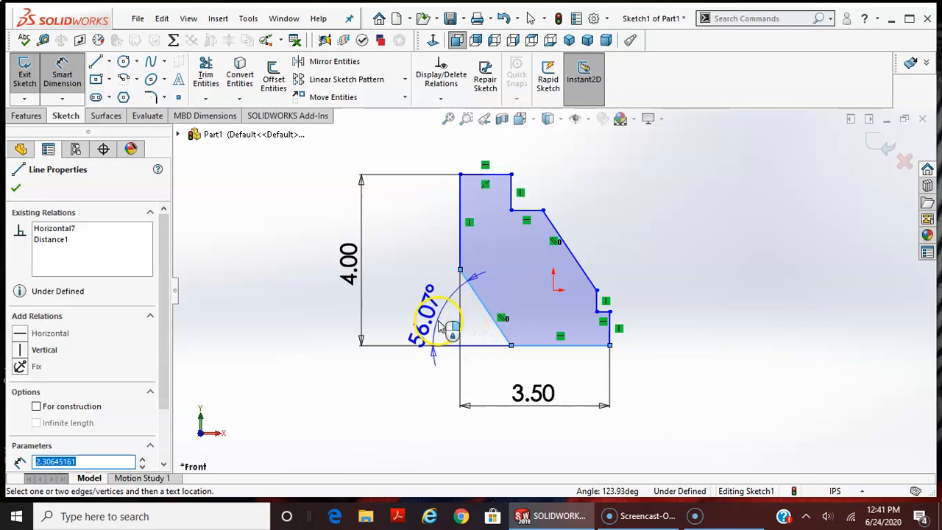
left_click(439, 326)
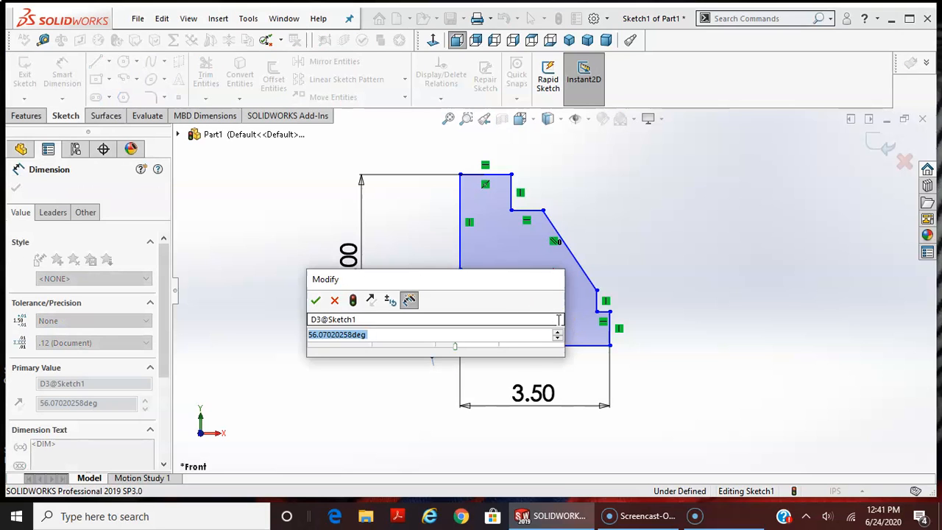
type("45.")
key("Return")
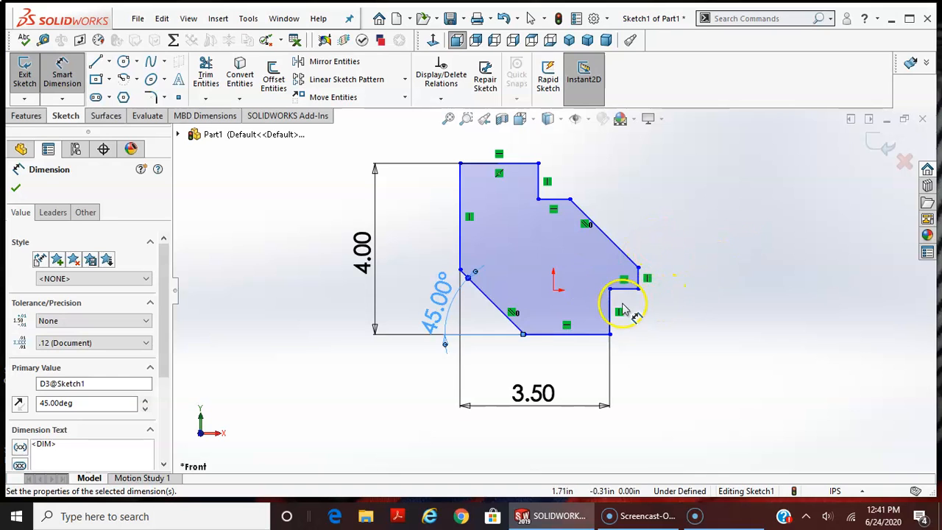
- Dimension the horizontal distance from the left edge to the slanted edge's bottom corner as 1.5 in
middle_click_drag(645, 274, 624, 278, "ctrl")
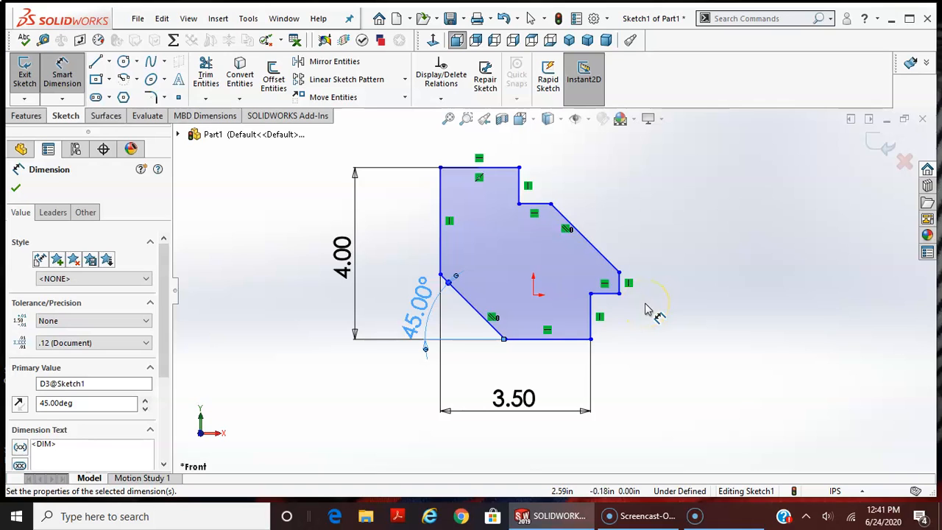
scroll(641, 304, "up", 1)
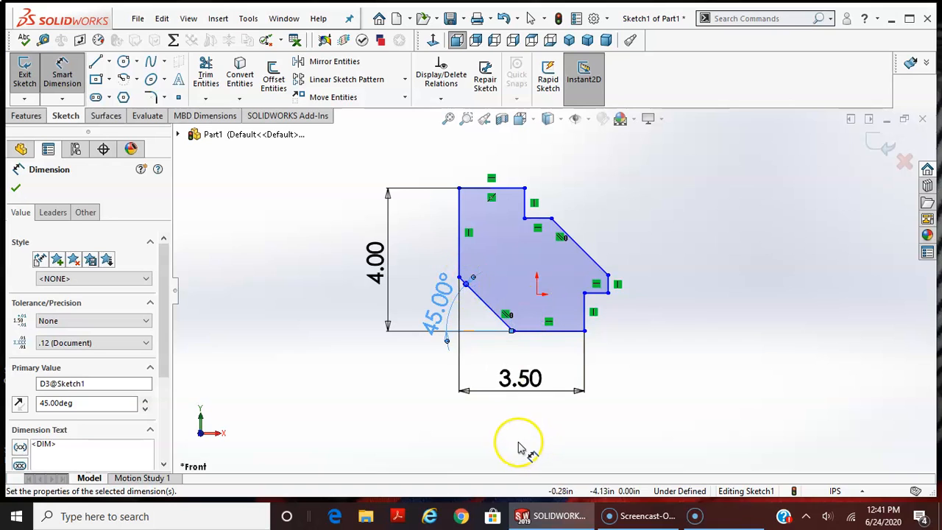
scroll(501, 307, "down", 3)
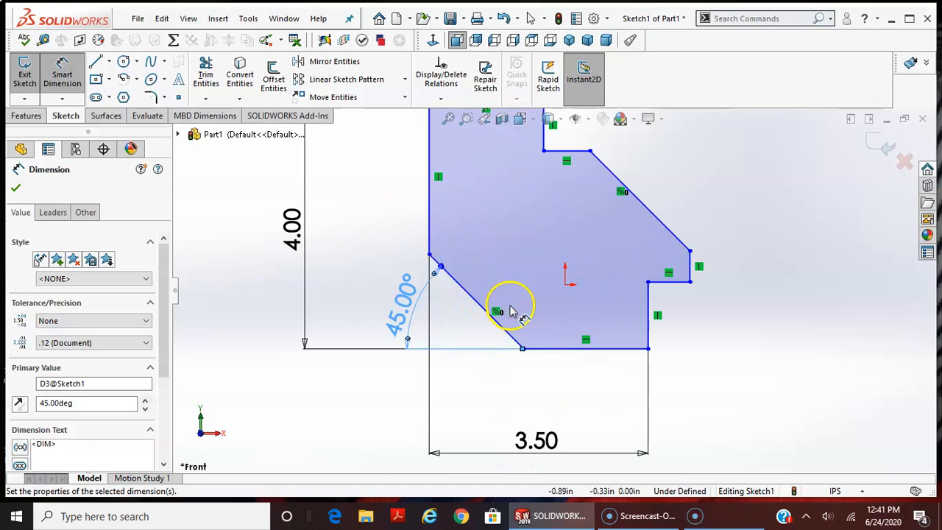
left_click(524, 349)
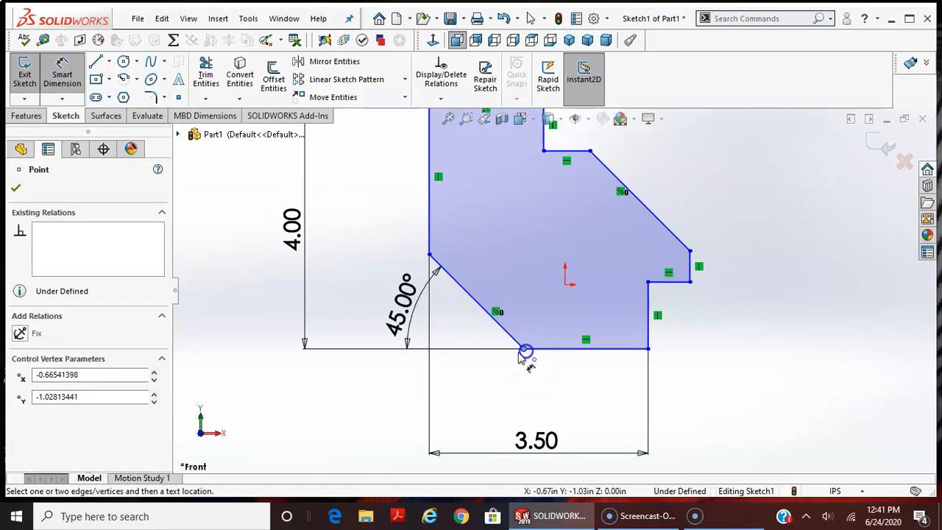
left_click(431, 214)
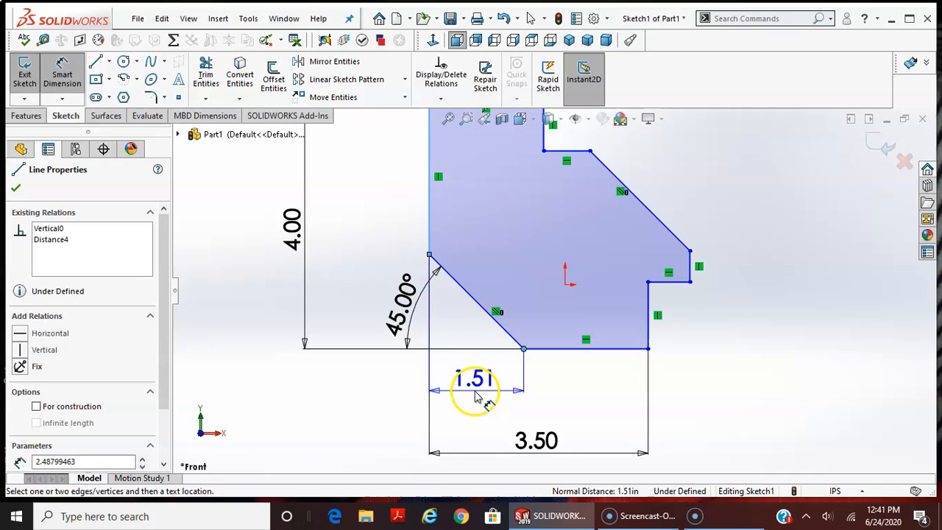
left_click(477, 393)
type("1.5")
key("Return")
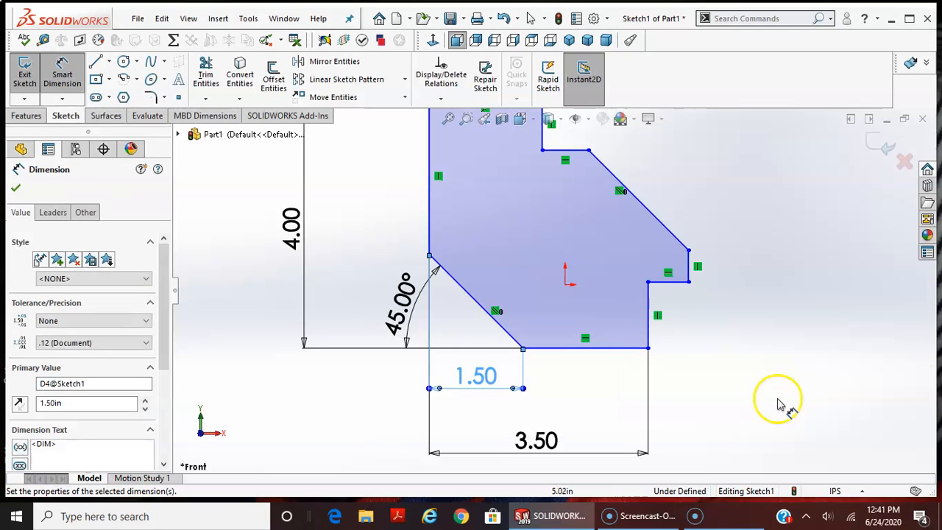
- Dimension the profile's top horizontal edge as 1 in, placing the dimension above it
key("f")
scroll(700, 217, "up", 2)
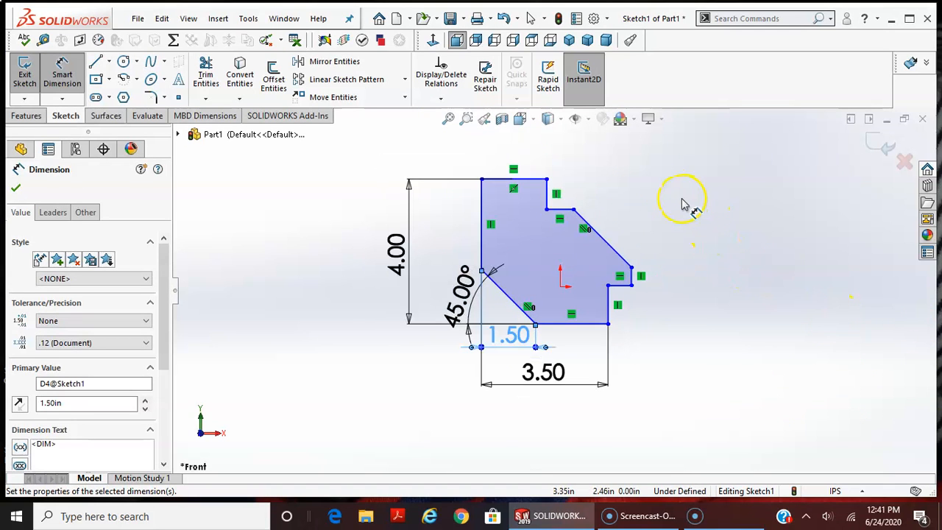
scroll(591, 169, "down", 1)
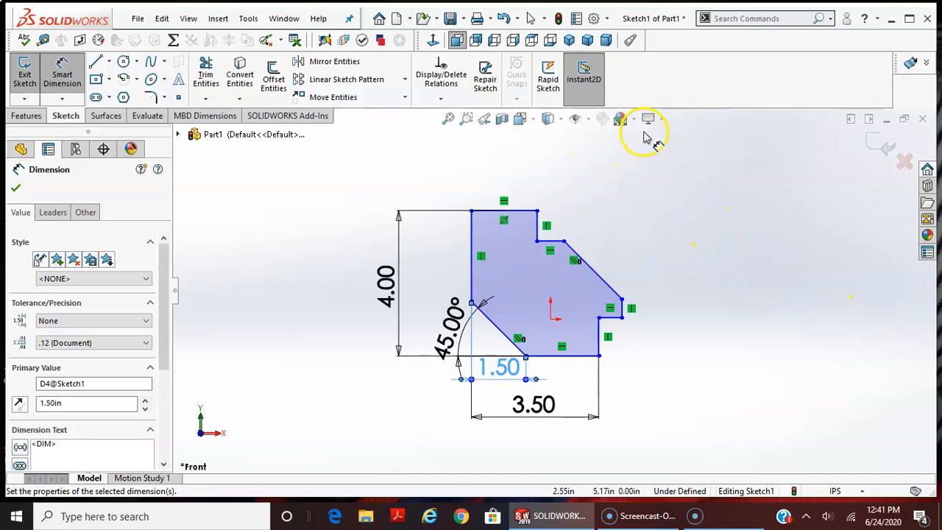
left_click(515, 211)
left_click(500, 172)
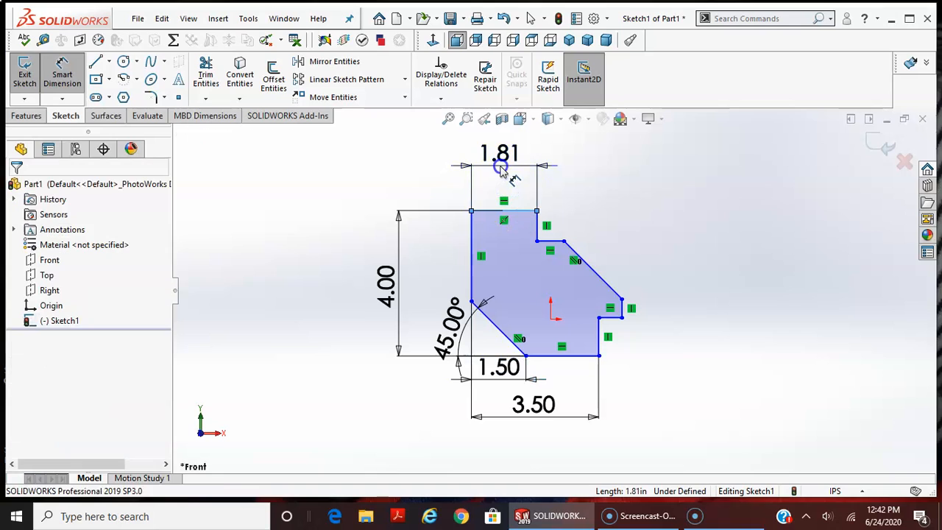
type("1.")
key("Return")
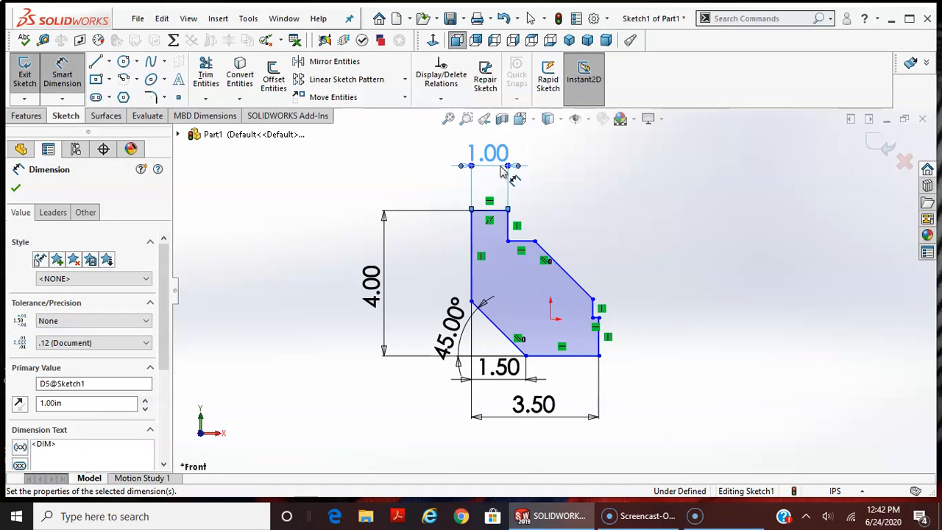
- Dimension the horizontal distance from the left edge to the upper end of the right slanted line as 1.75 in
left_click(534, 243)
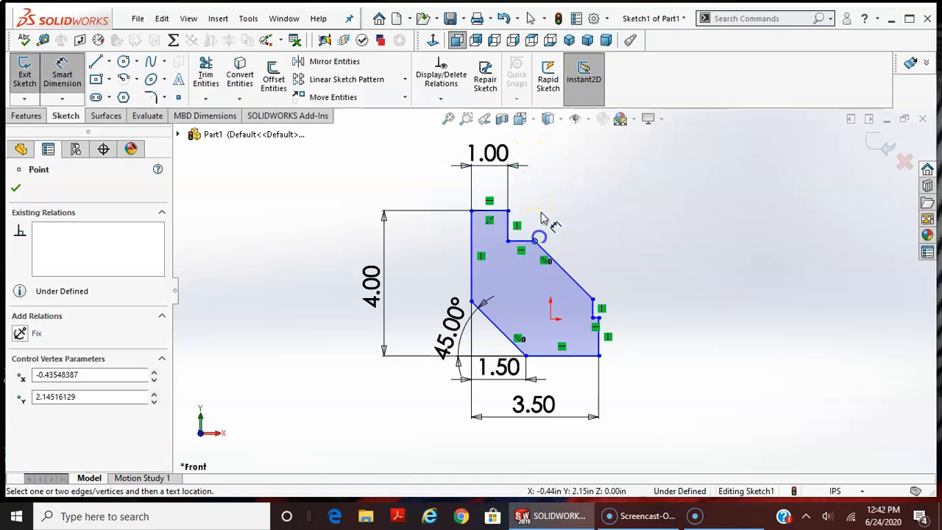
left_click(485, 239)
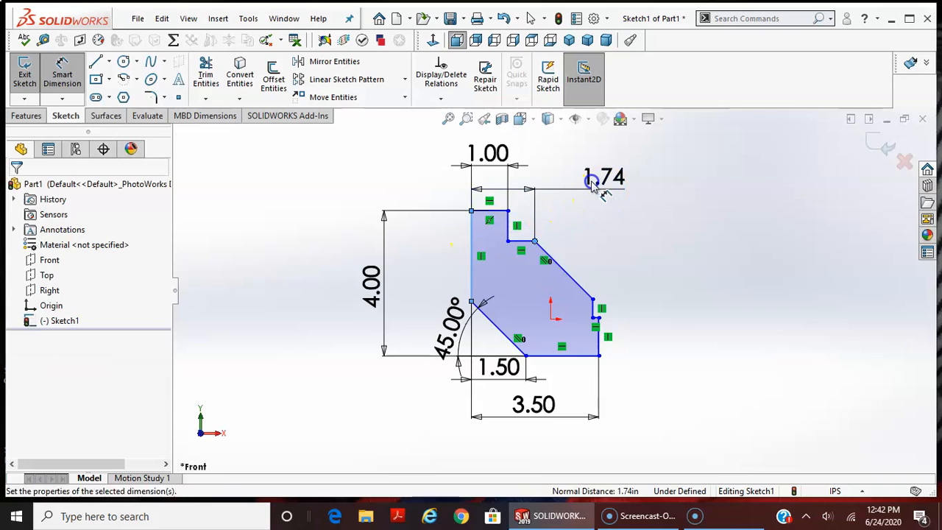
left_click(593, 182)
type("1.75")
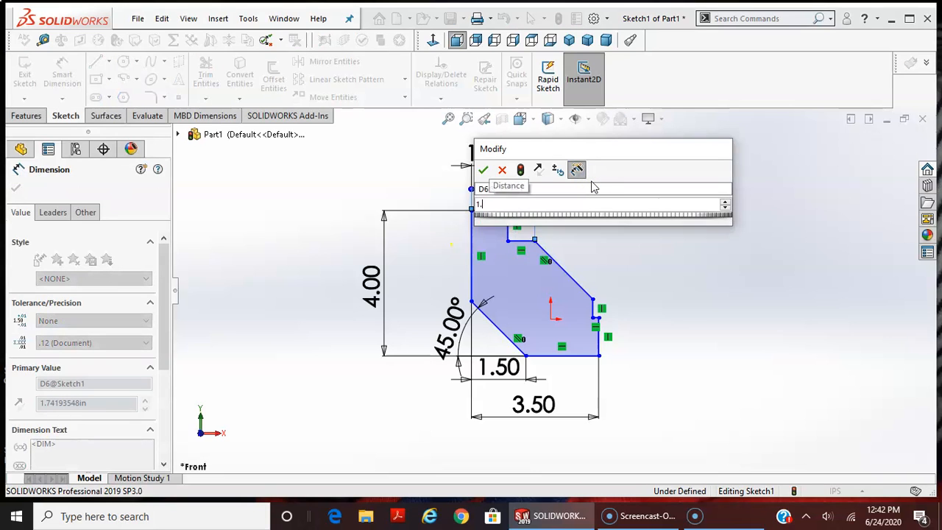
key("Return")
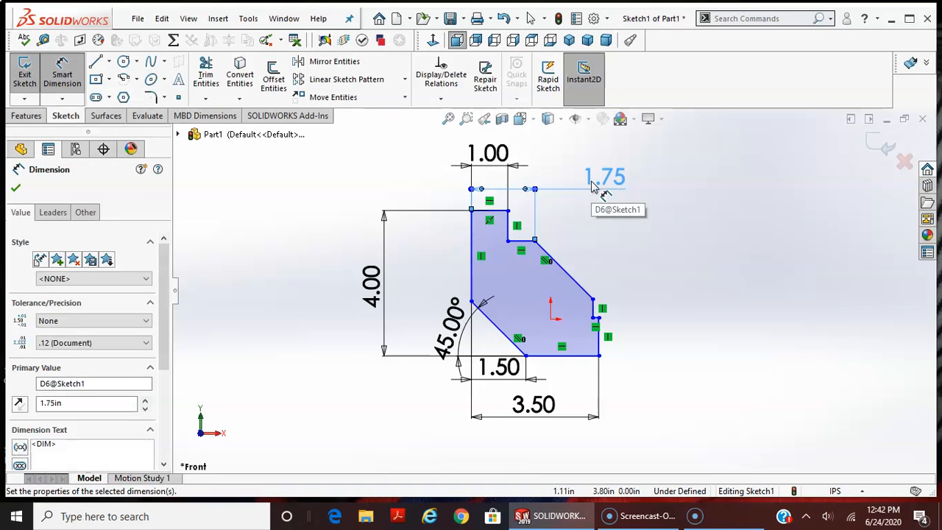
- Dimension the vertical distance from the bottom-right corner to the lower end of the right slanted line as 2 in
scroll(618, 144, "down", 2)
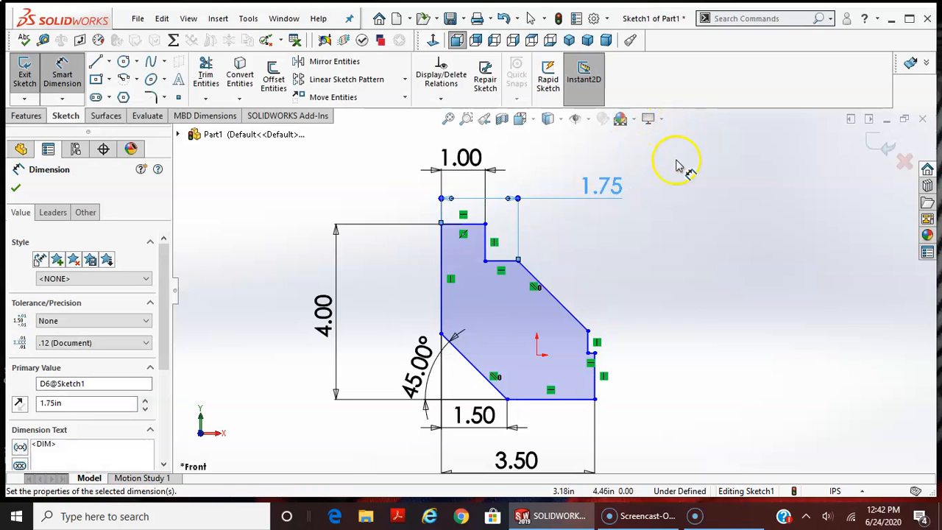
scroll(662, 324, "down", 1)
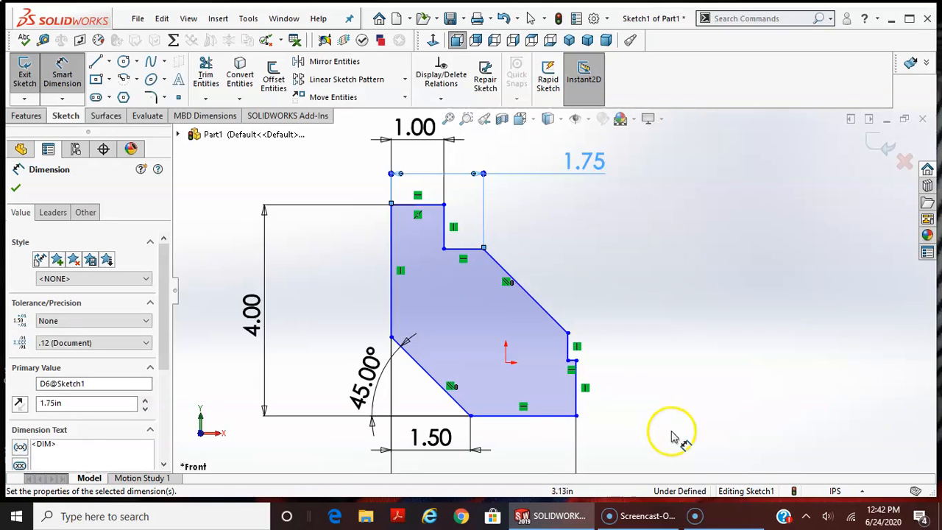
left_click(576, 416)
left_click(568, 335)
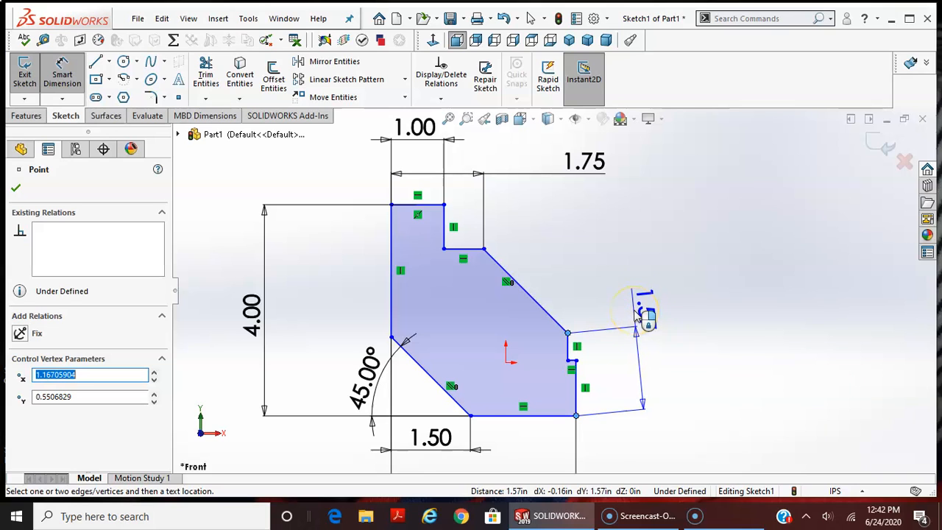
left_click(657, 372)
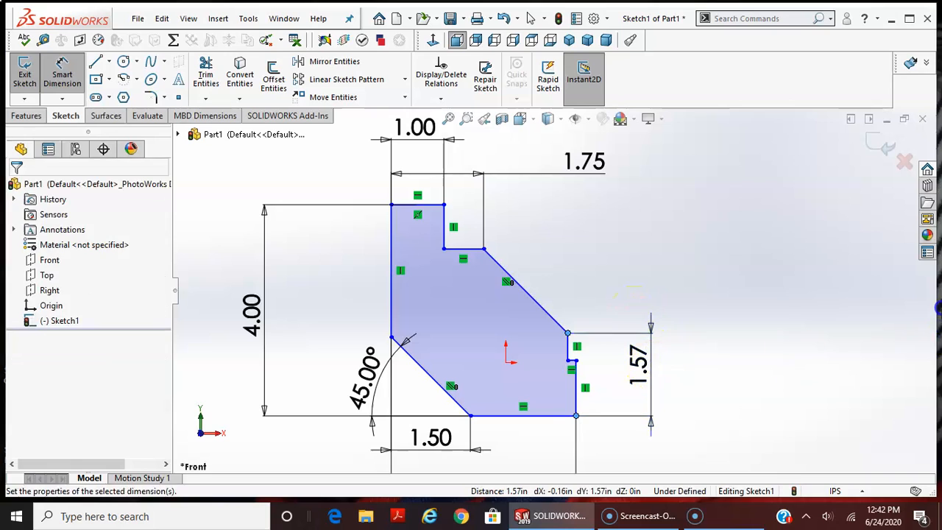
type("2.")
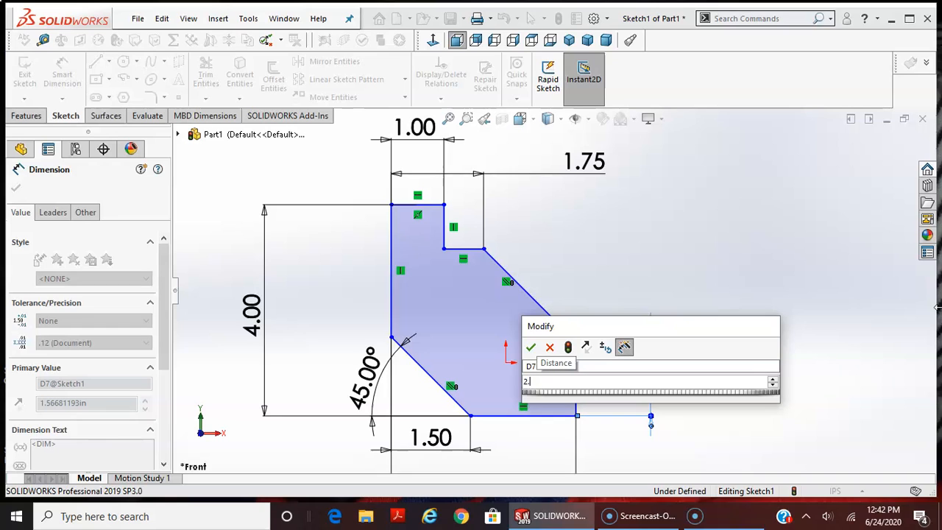
type("0")
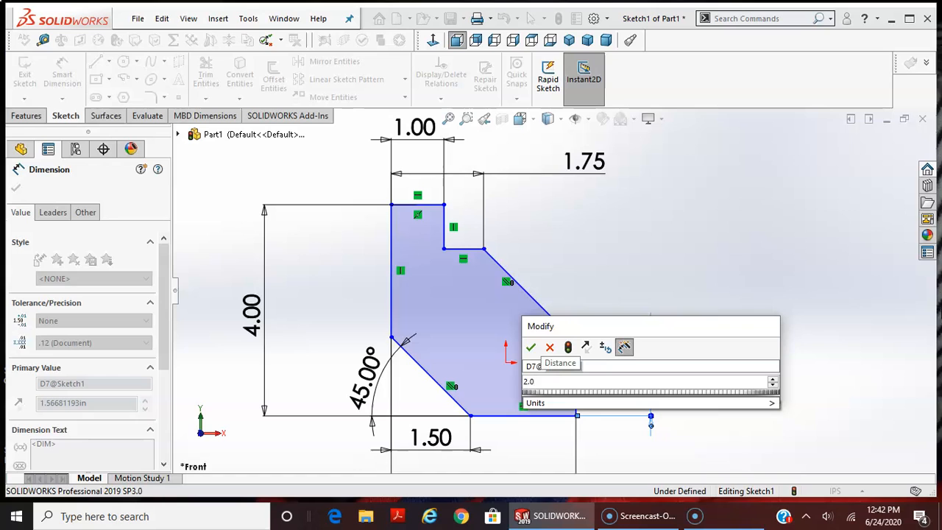
key("Return")
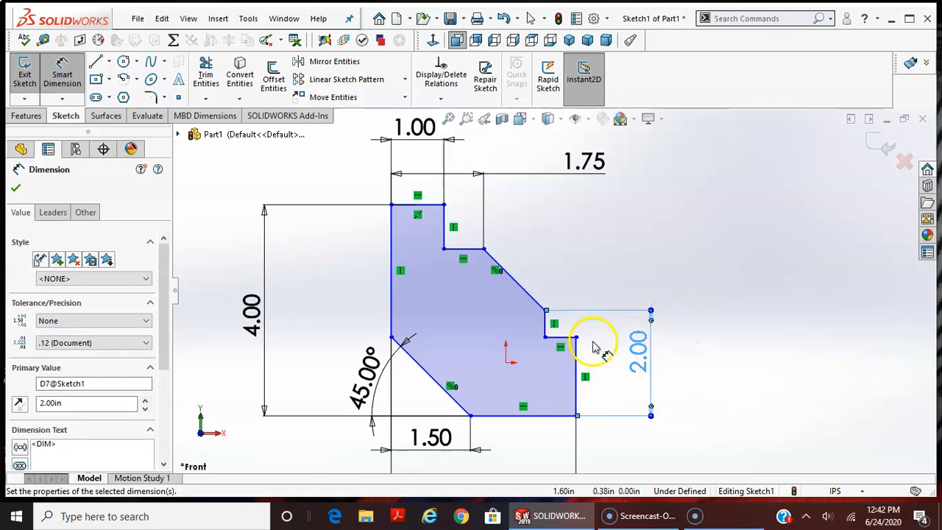
- Dimension the height of the lower-right step's horizontal edge above the bottom-right corner as 1 in
left_click(565, 340)
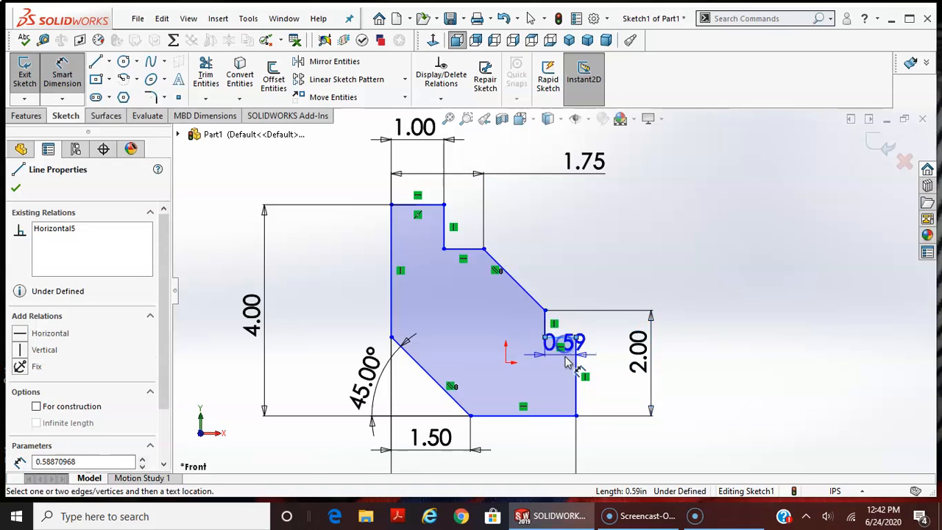
left_click(575, 416)
left_click(621, 438)
type("1")
key("Return")
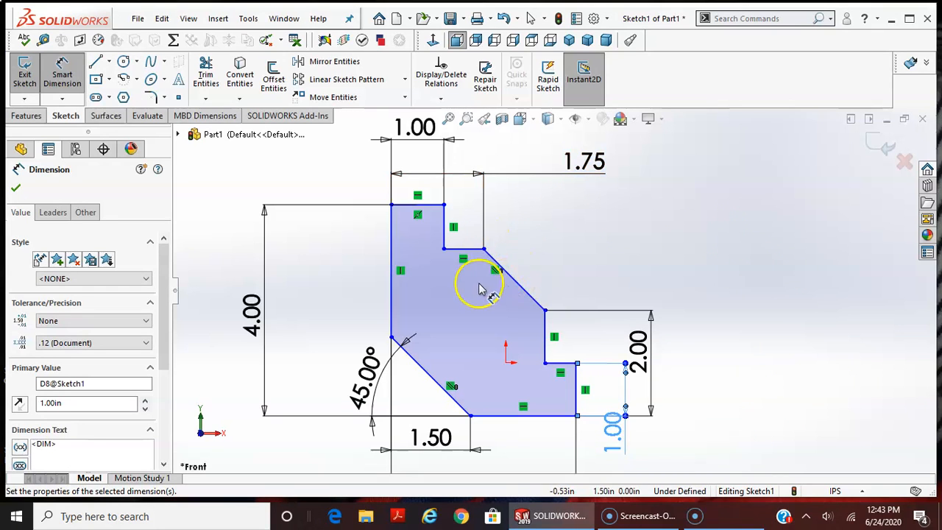
- Dimension the upper step's horizontal edge as 3 in above the bottom edge and move the 2 in dimension farther outward
left_click(459, 248)
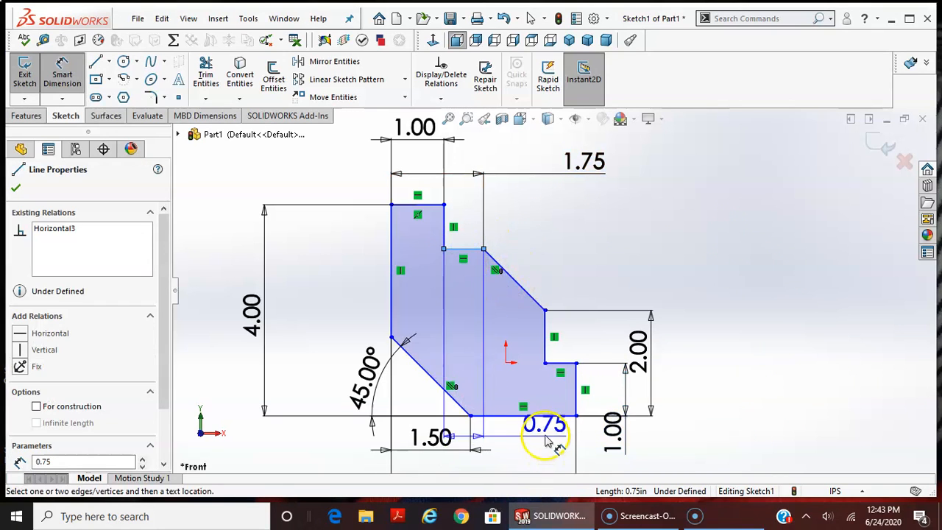
left_click(546, 417)
left_click(740, 378)
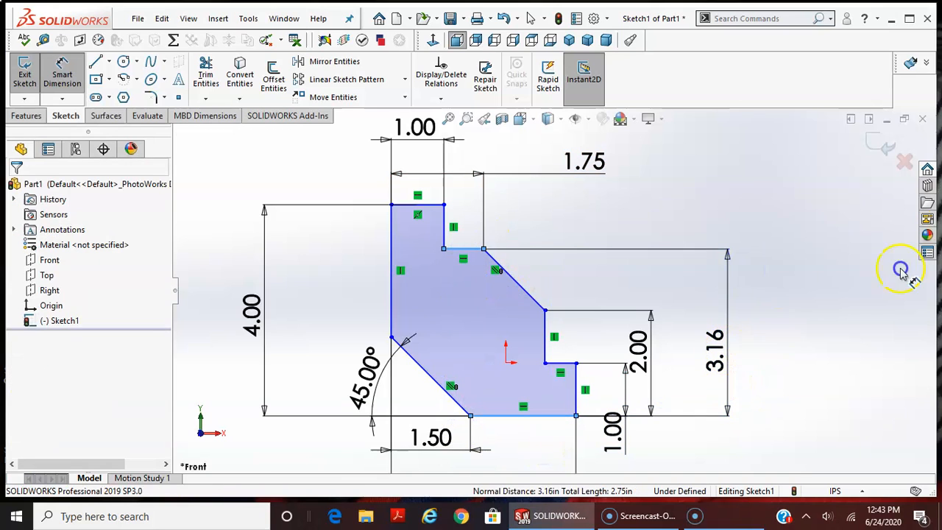
type("3.")
key("Return")
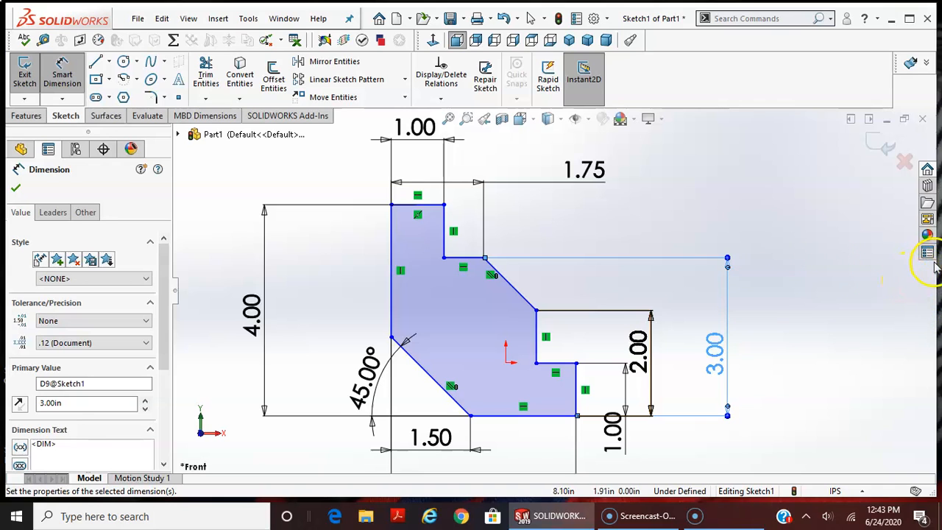
left_click_drag(652, 357, 672, 345)
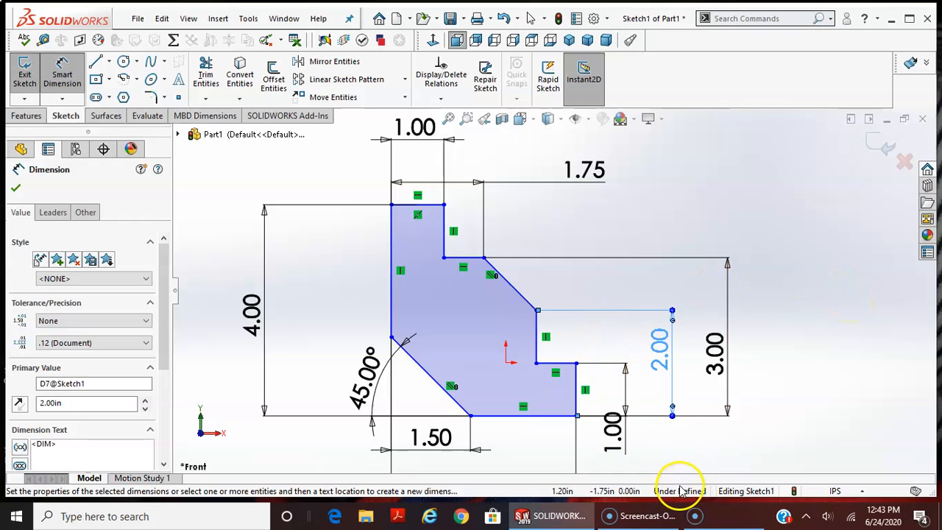
- Leave dimensioning, select all the profile's lines and move the profile up clear of the origin
key("Escape")
mouse_move(487, 351)
left_mouse_down()
mouse_move(523, 288)
mouse_move(412, 331)
mouse_move(648, 280)
mouse_move(592, 270)
mouse_move(596, 248)
left_mouse_up()
left_click(547, 369)
scroll(650, 368, "up", 3)
mouse_move(572, 248)
left_mouse_down()
mouse_move(522, 185)
mouse_move(546, 234)
left_mouse_up()
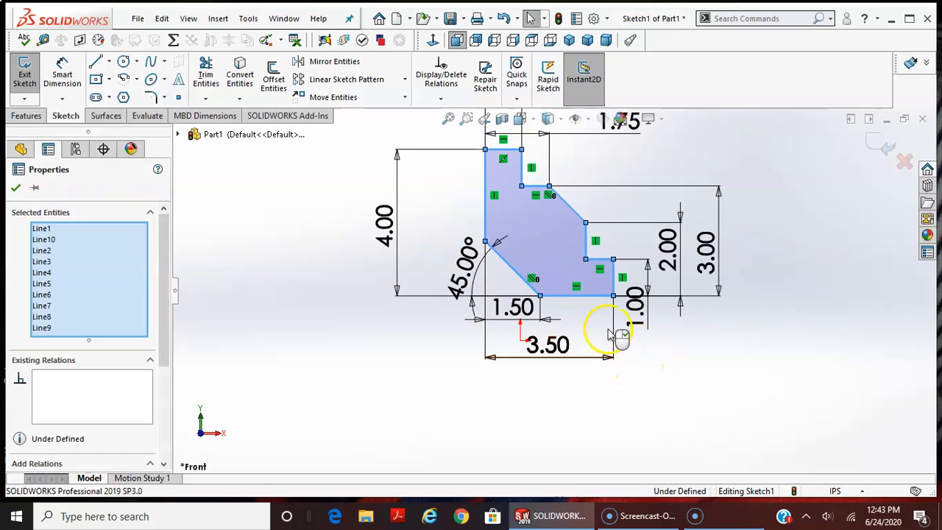
left_click(546, 310)
- Make the bottom corner of the lower-left slanted edge coincident with the origin
left_click(540, 295)
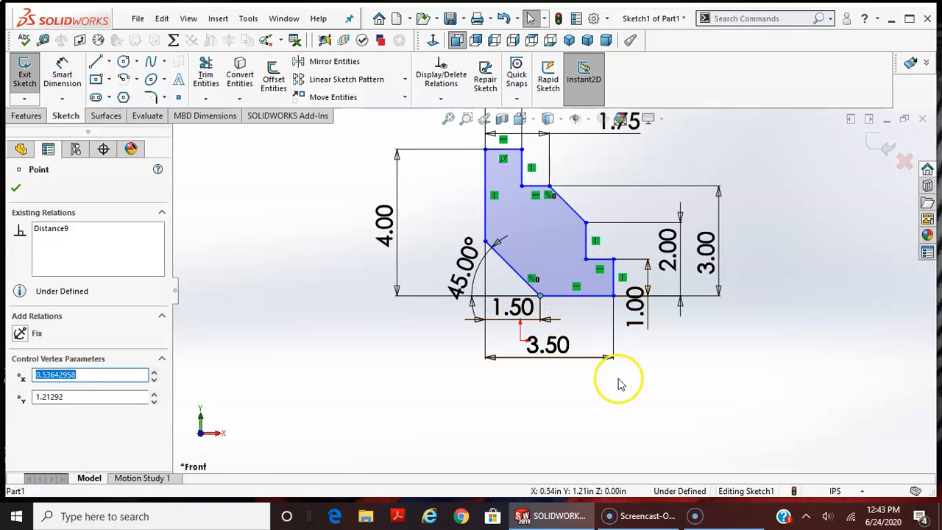
left_click(521, 340, "ctrl")
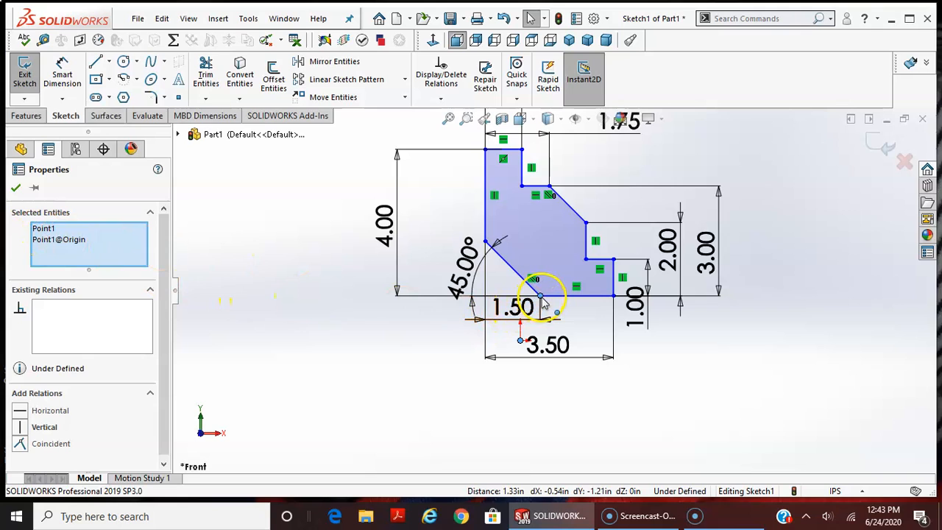
left_click(52, 445)
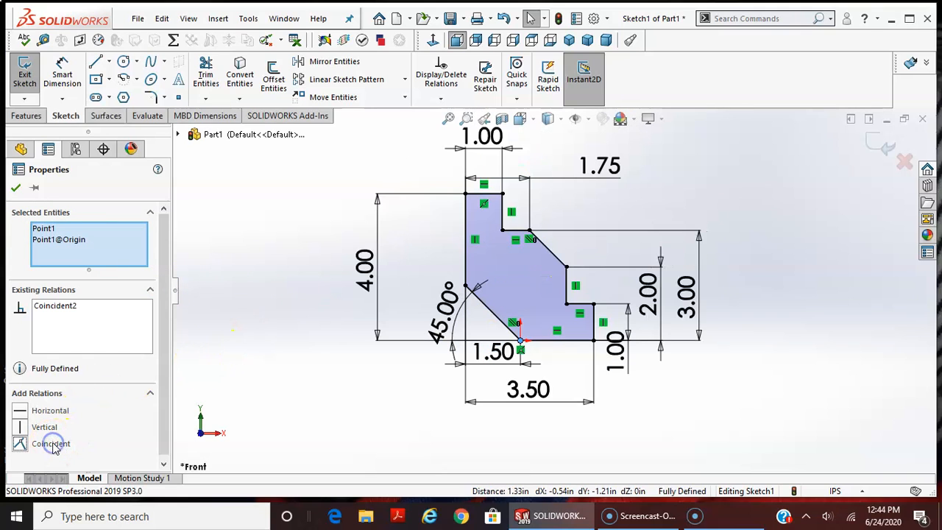
left_click(16, 187)
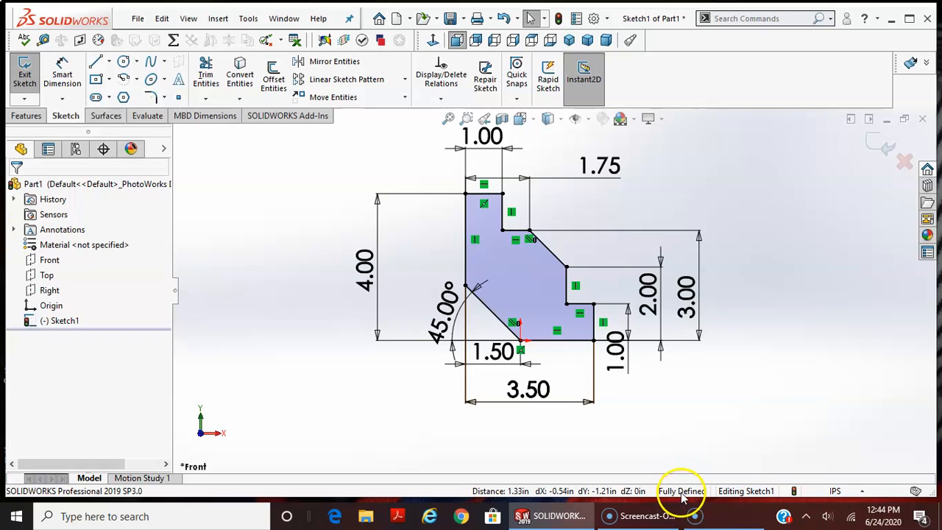
- Extrude the stepped profile as a boss with a Mid Plane end condition and a depth of 3 in
key("z")
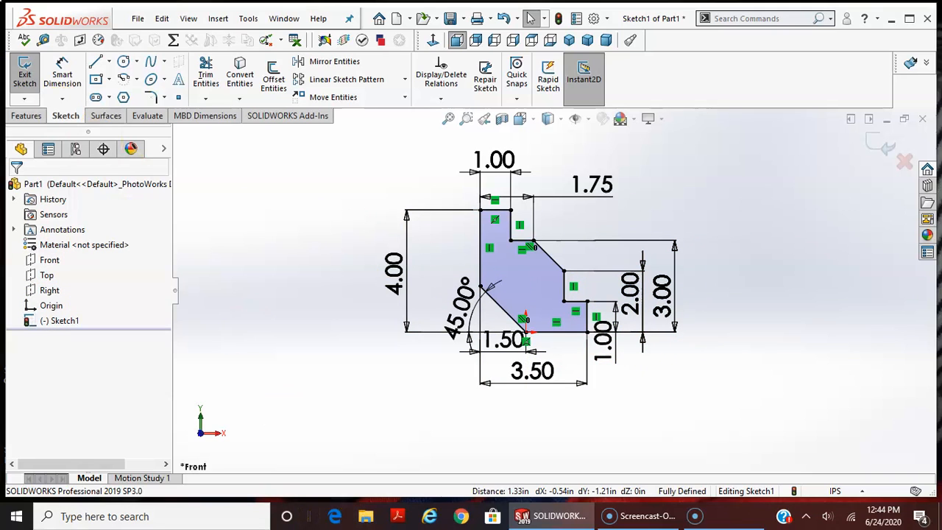
left_click(27, 117)
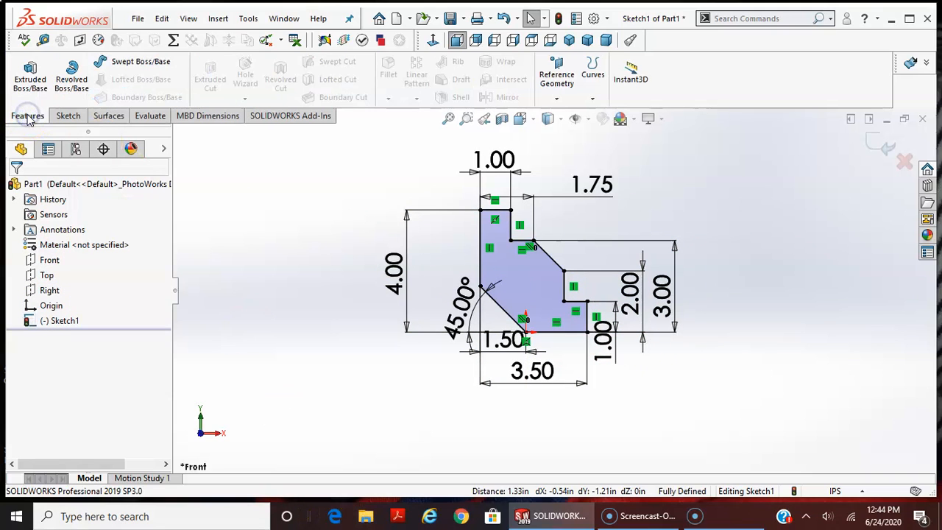
left_click(29, 74)
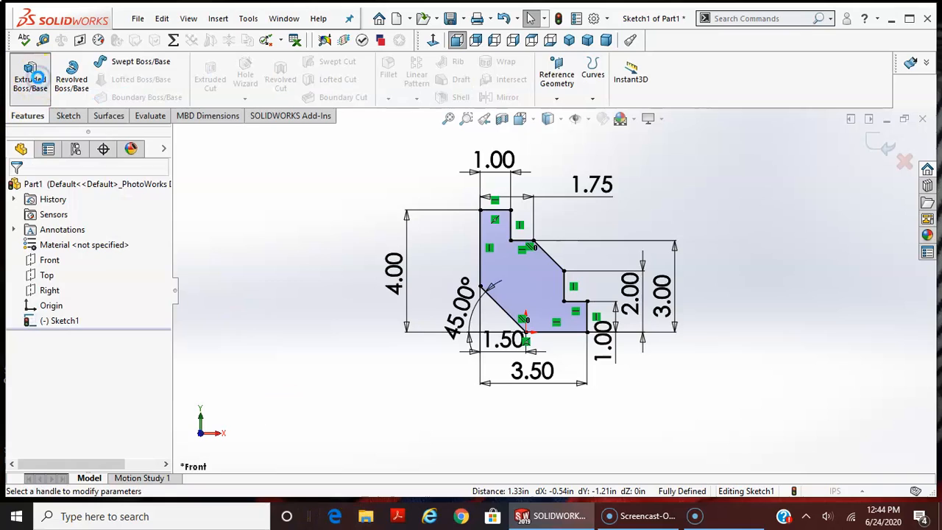
middle_click_drag(691, 308, 789, 286)
mouse_move(682, 318)
middle_mouse_down()
mouse_move(626, 380)
mouse_move(782, 305)
mouse_move(770, 372)
mouse_move(725, 283)
mouse_move(658, 362)
mouse_move(757, 327)
mouse_move(759, 275)
middle_mouse_up()
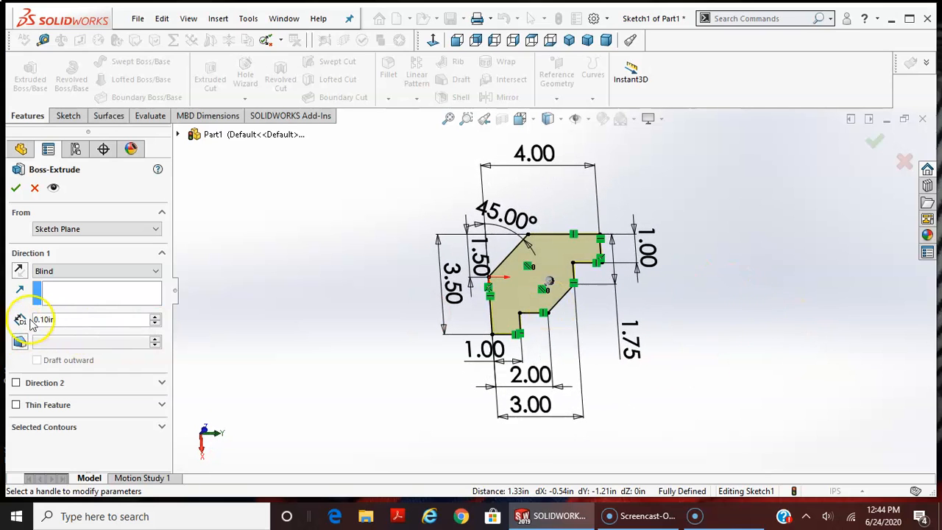
left_click(76, 271)
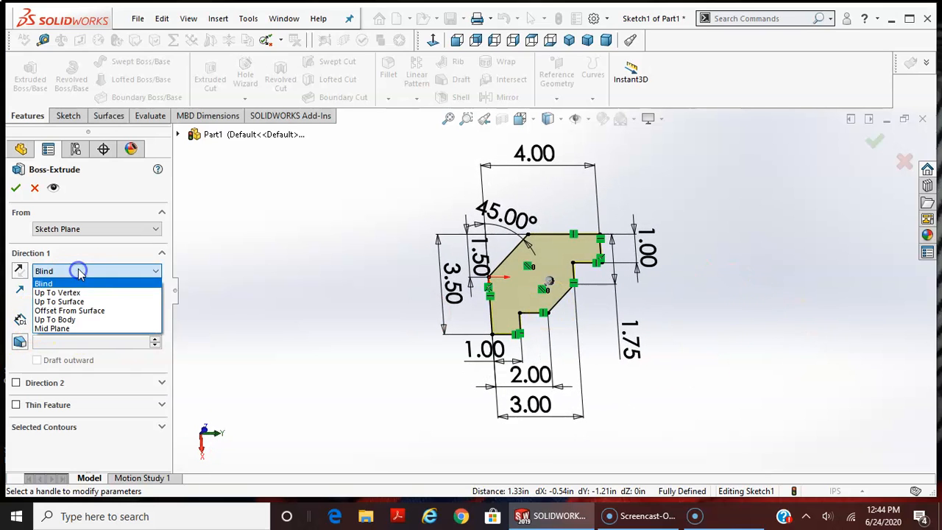
left_click(61, 329)
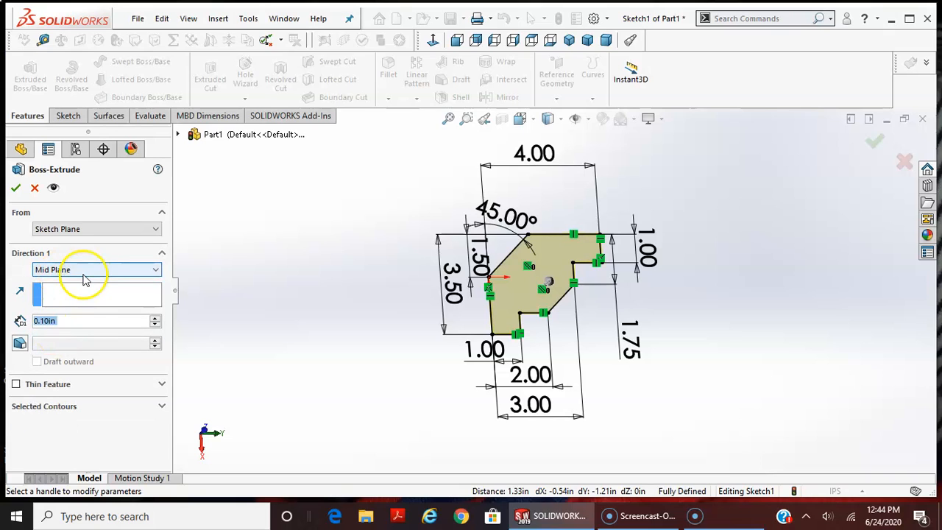
left_click(83, 321)
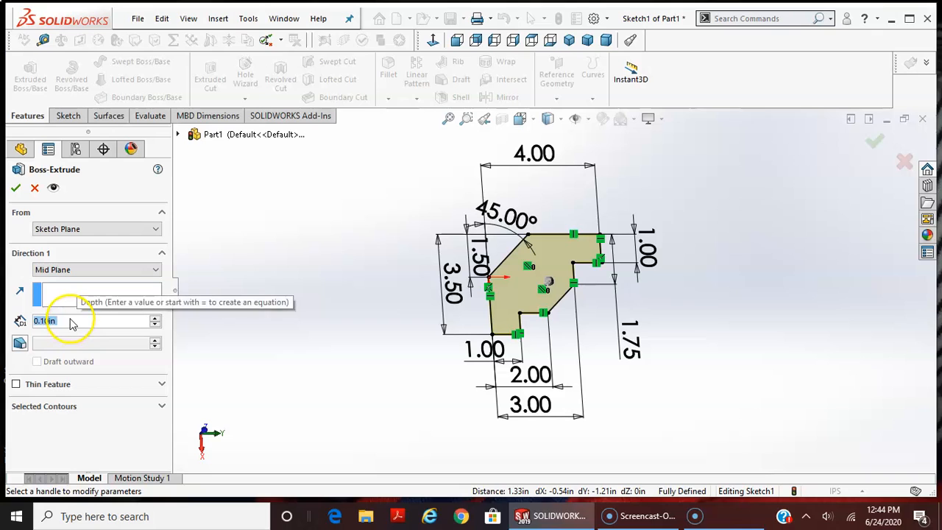
type("3")
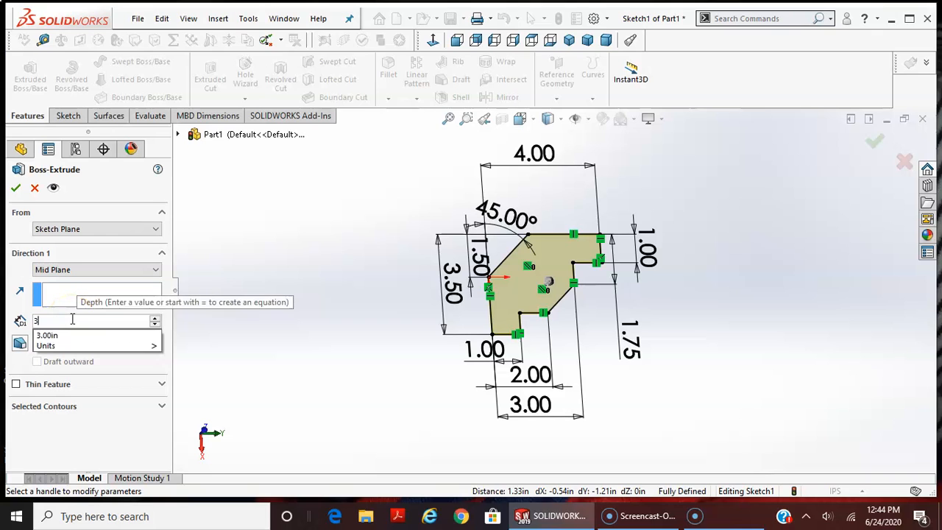
key("Return")
left_click(14, 189)
left_click(16, 190)
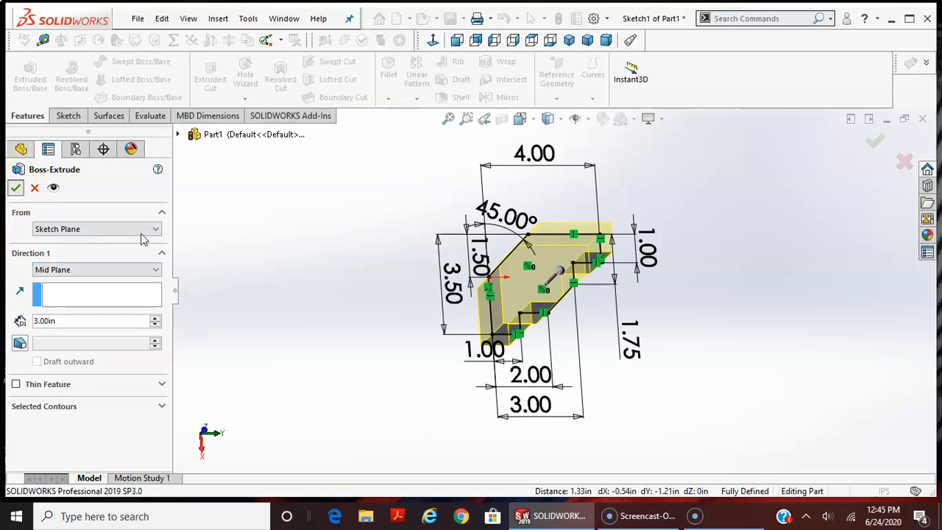
- Display the extruded part in the isometric view orientation and clear the selection
left_click(532, 121)
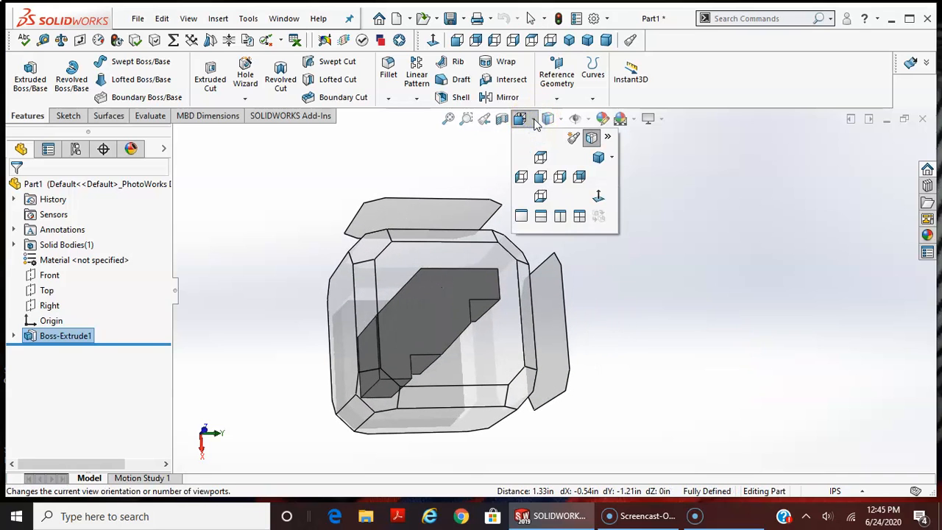
left_click(613, 158)
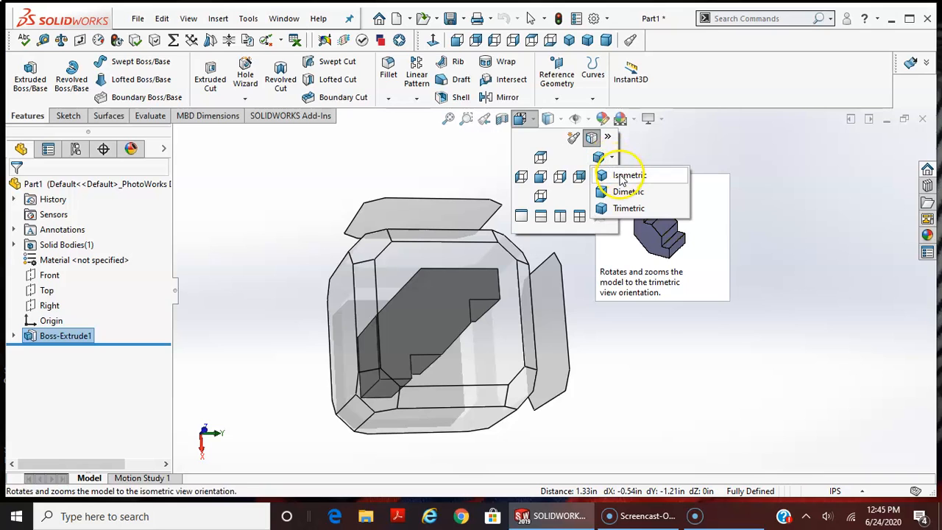
left_click(622, 176)
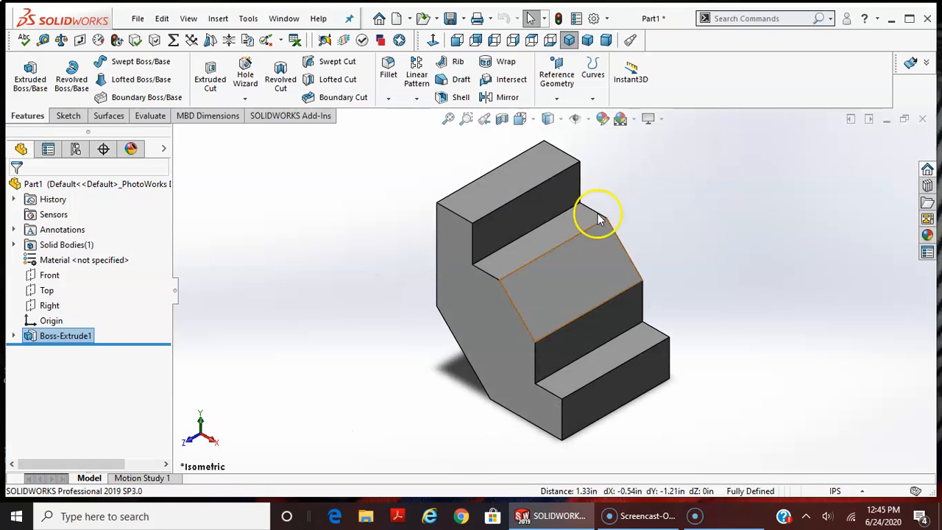
left_click(640, 253)
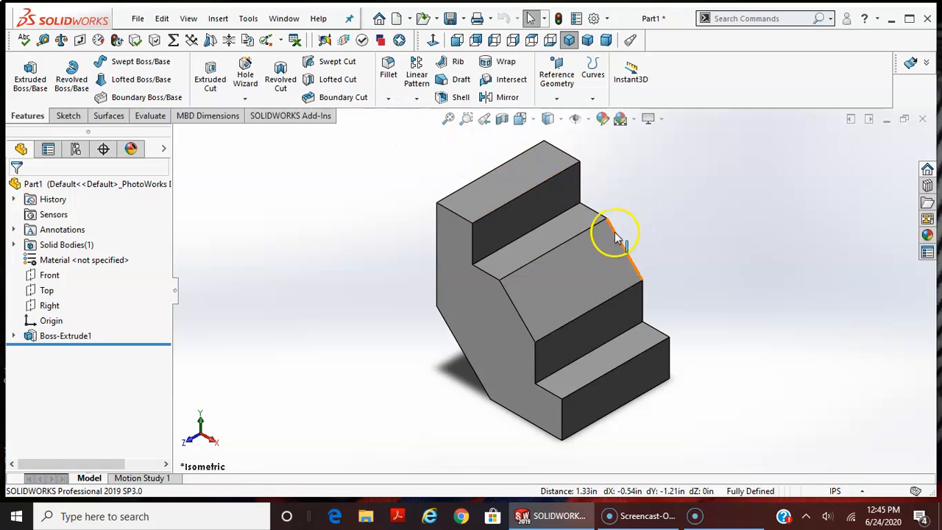
- Examine the solid up close and from its back and underside, then restore the isometric view
scroll(605, 352, "down", 5)
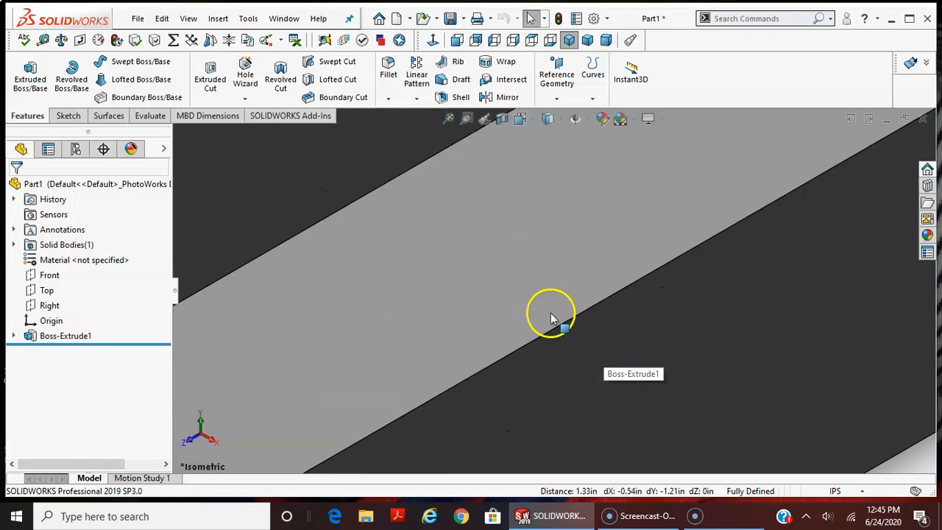
scroll(552, 315, "up", 2)
scroll(552, 313, "up", 5)
middle_click_drag(622, 389, 486, 158)
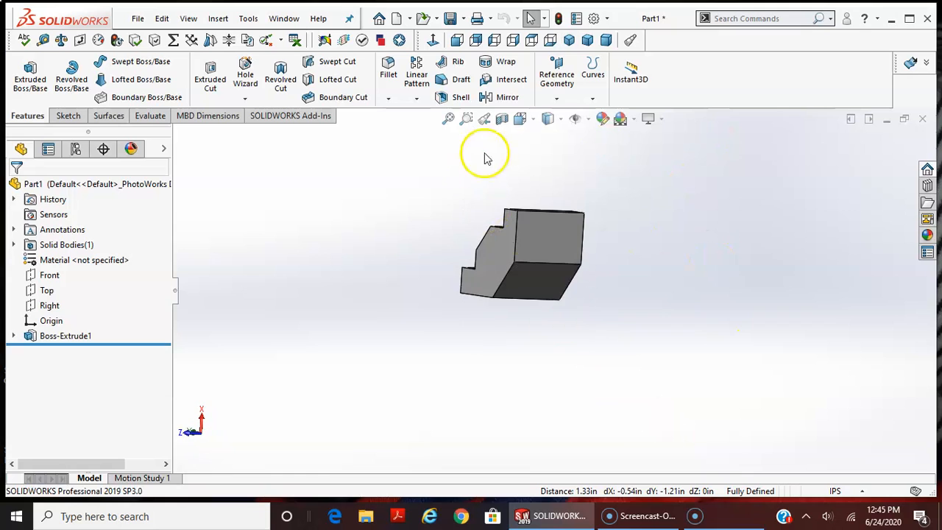
left_click(521, 118)
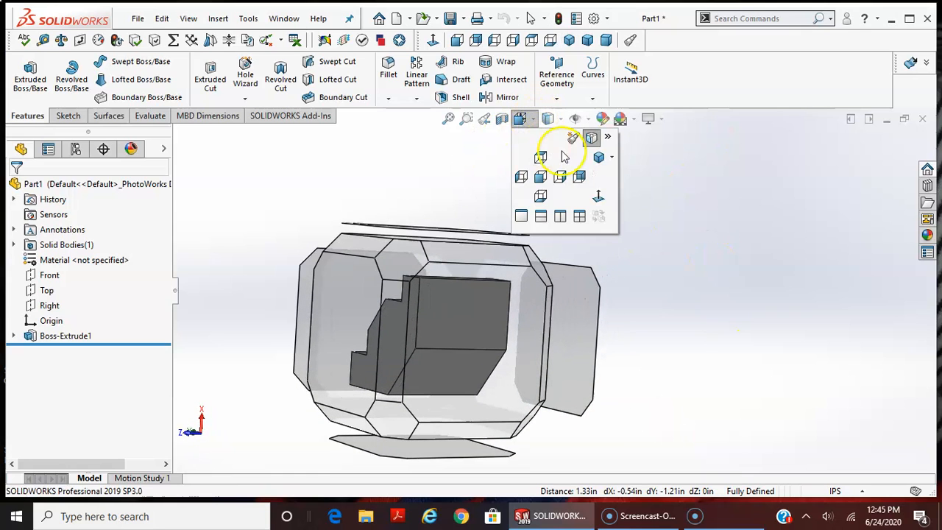
left_click(610, 157)
left_click(616, 175)
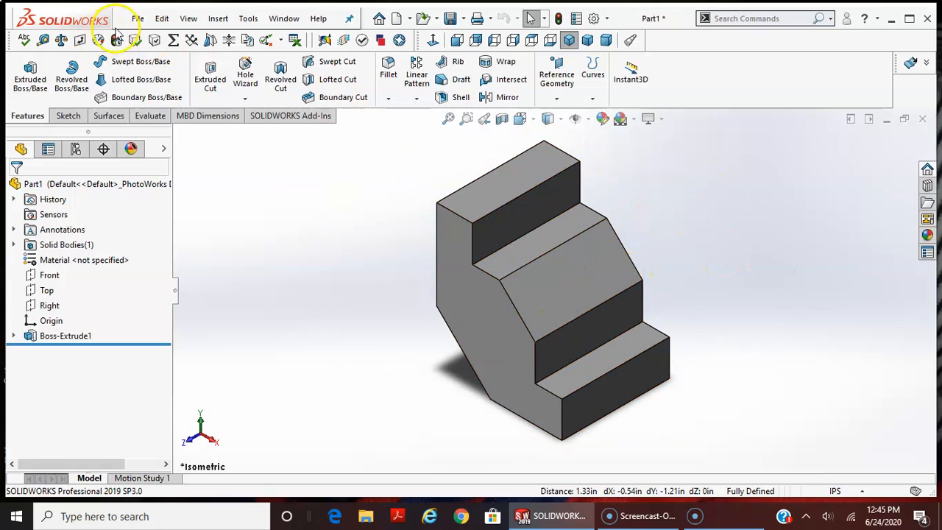
- Save the part in Downloads under a file name made of the author's name followed by extrudeexercise#1
left_click(139, 19)
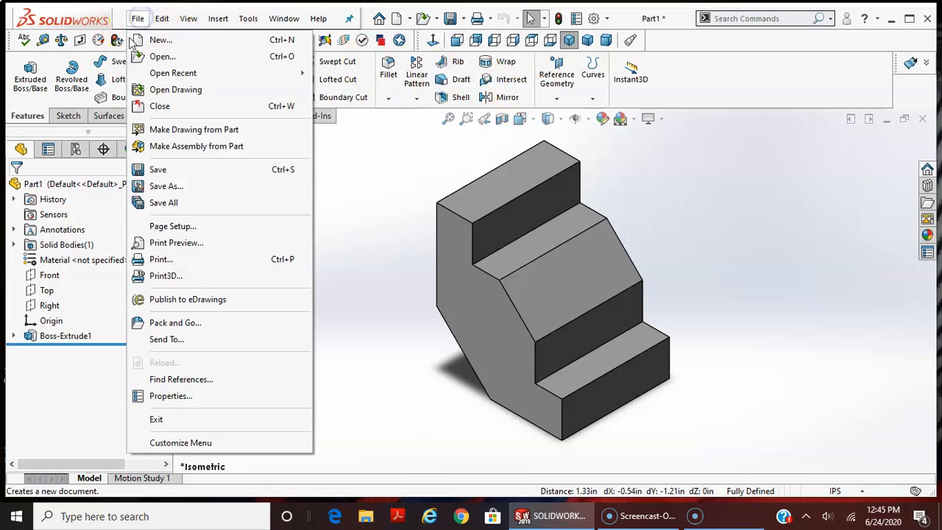
left_click(174, 186)
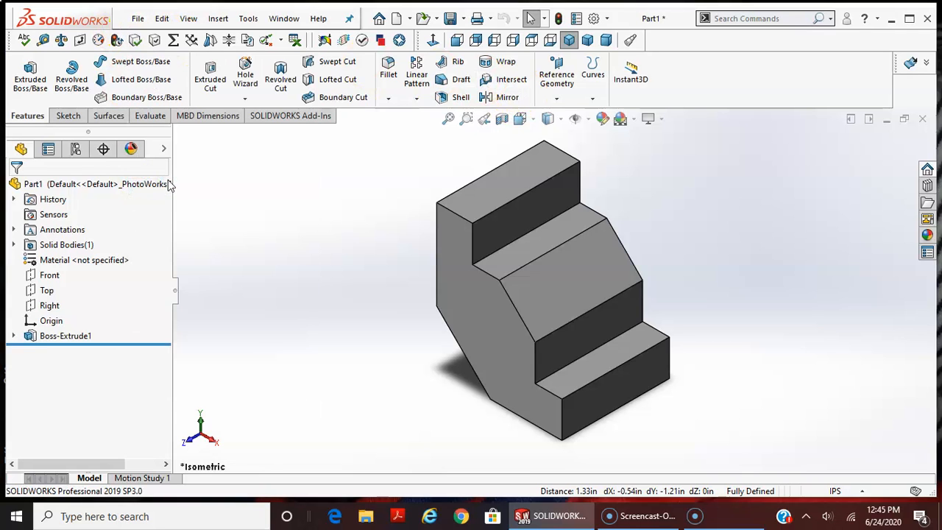
type("buechlermextrudeexercise#1")
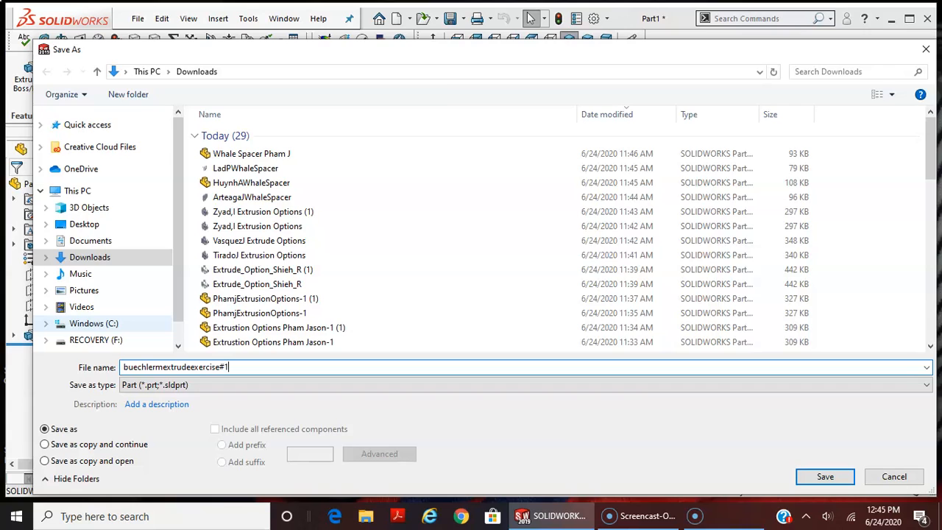
key("Return")
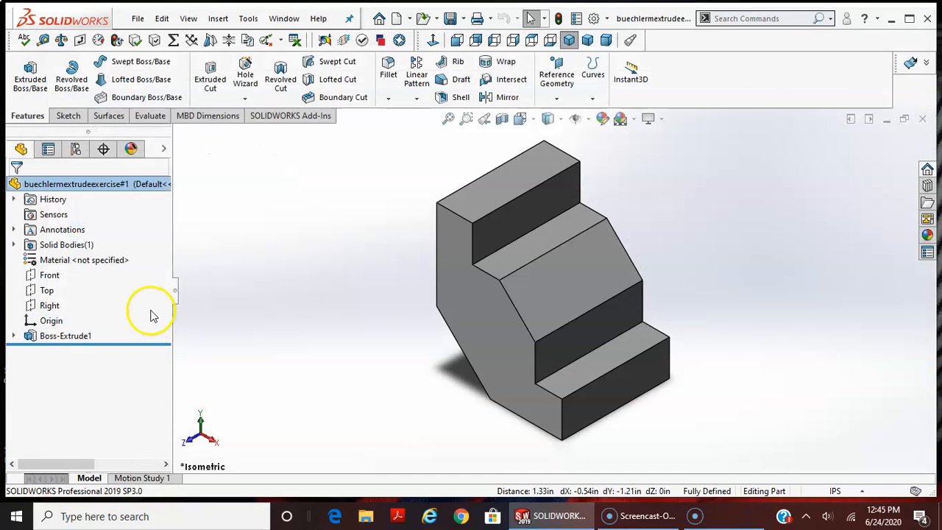
- Enter the author's name and the title "extrude exercise 1" in the file's summary information and accept it
left_click(576, 18)
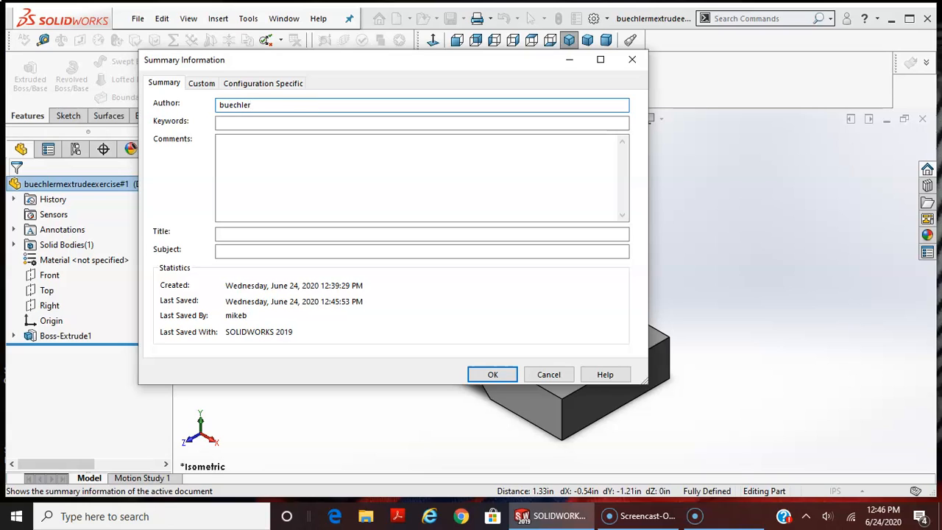
key("Tab")
key("Tab")
key("Tab")
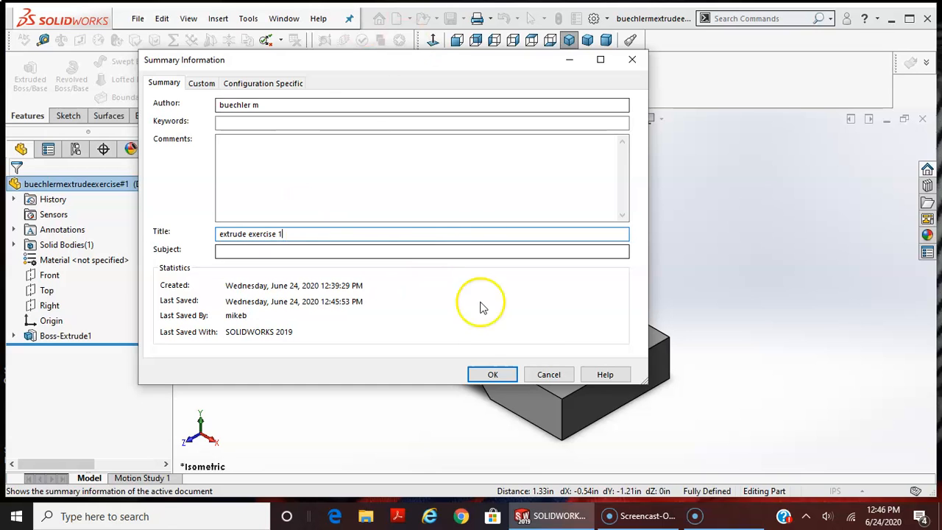
left_click(501, 374)
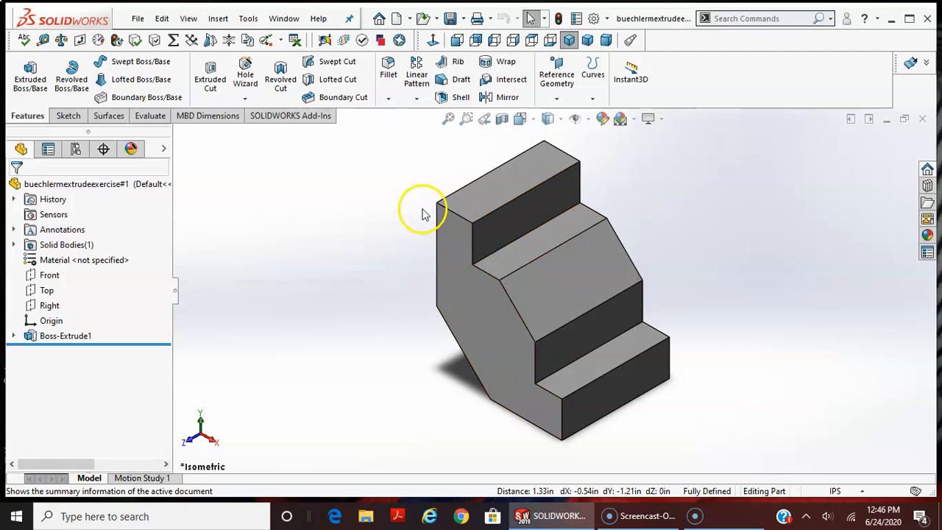
left_click(138, 19)
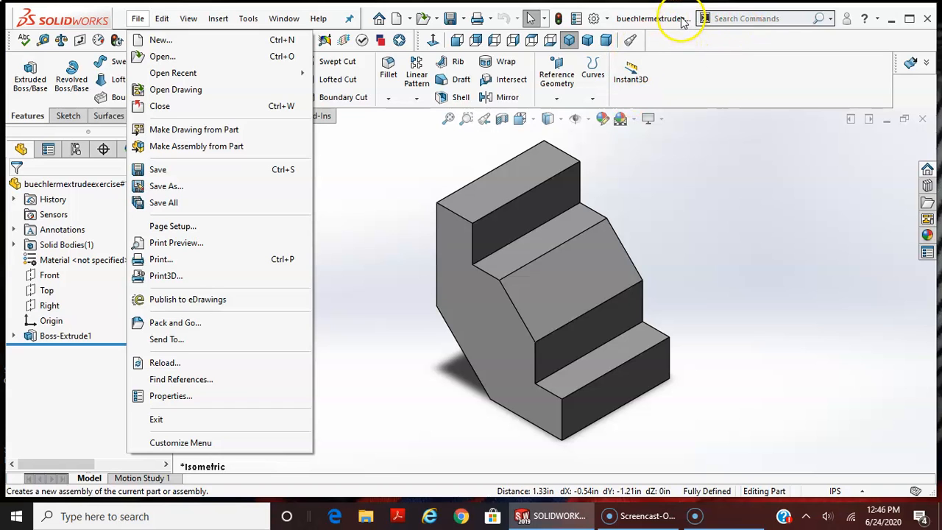
left_click(626, 19)
left_click(631, 59)
left_click(138, 19)
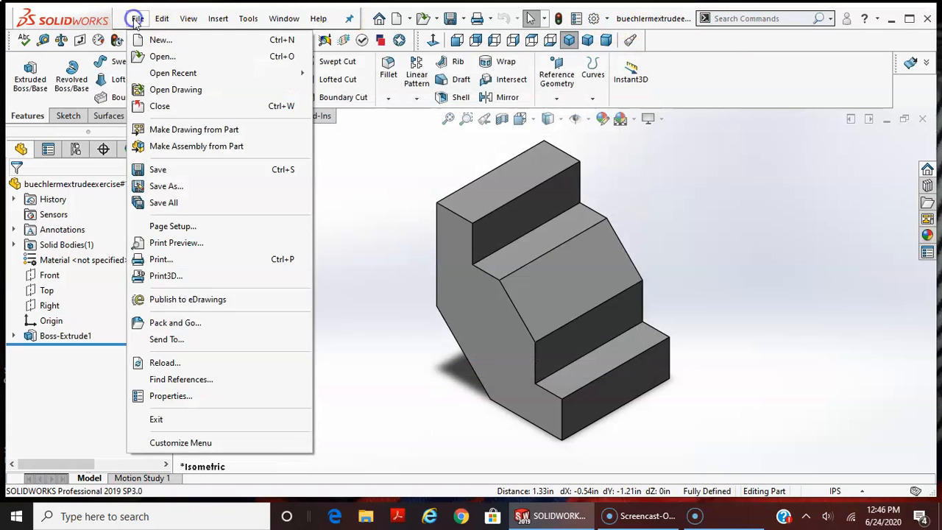
left_click(166, 187)
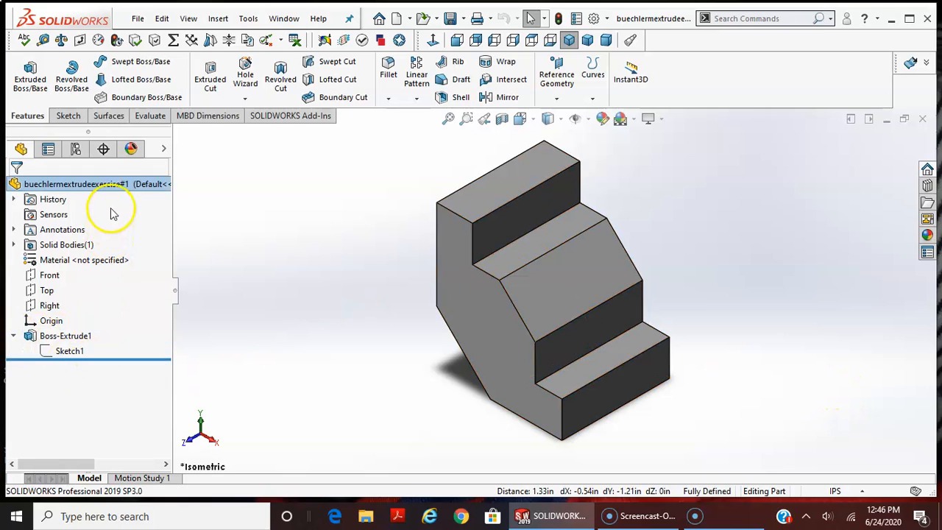
left_click(71, 345)
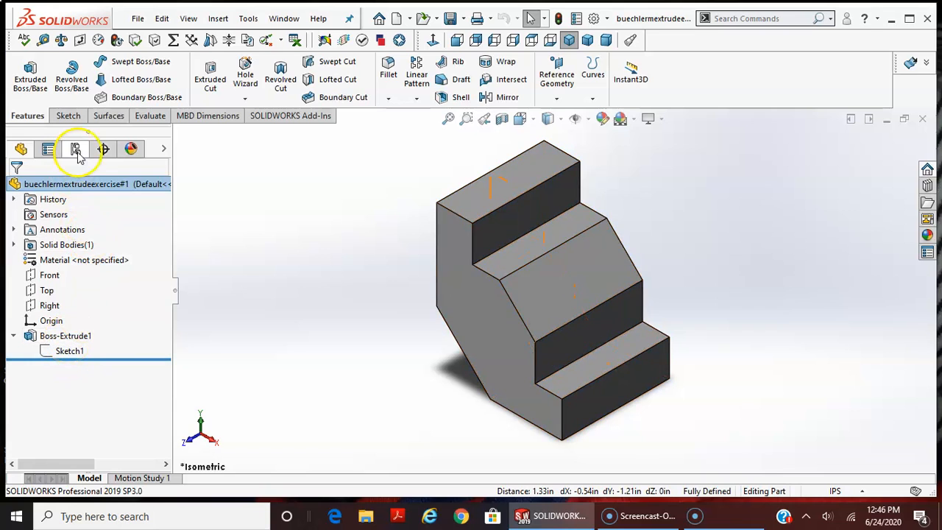
- Sketch a center rectangle about 1.8 in long on the block's topmost face, centered on the midpoint of its front edge
left_click(67, 116)
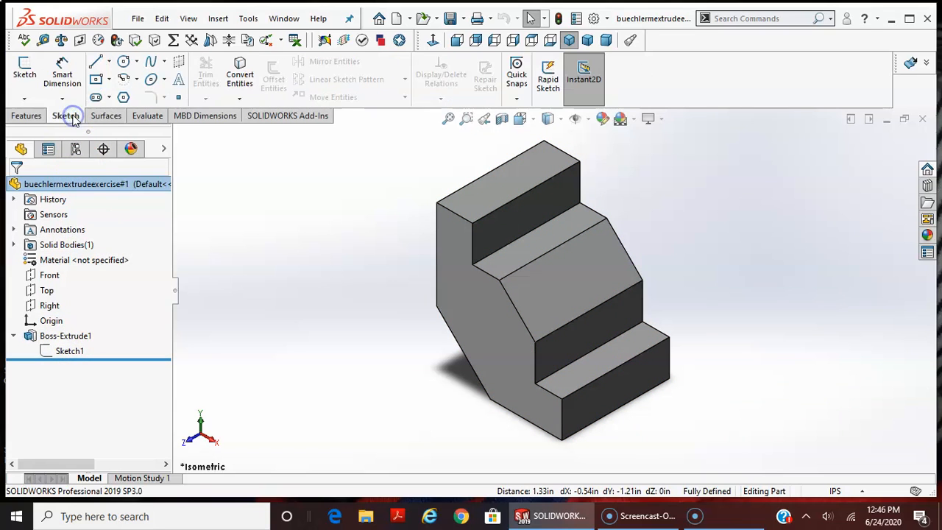
left_click(24, 67)
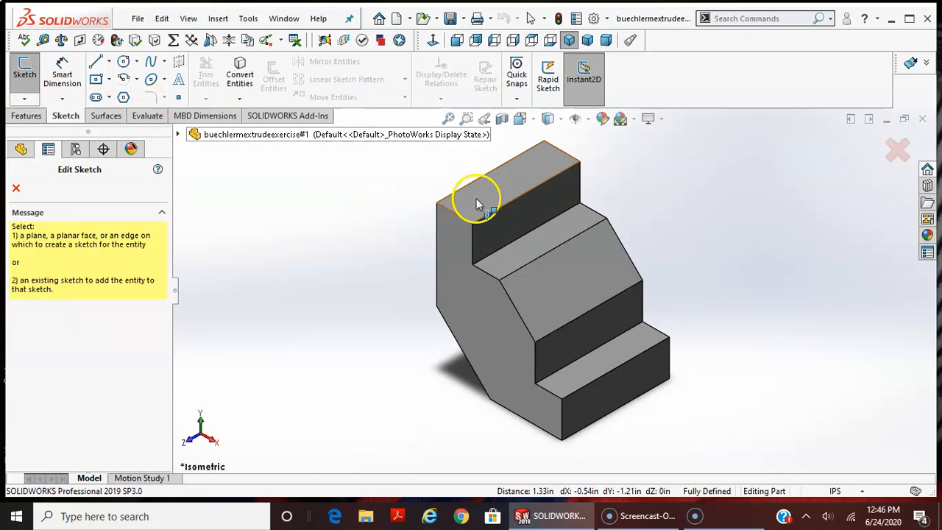
left_click(496, 194)
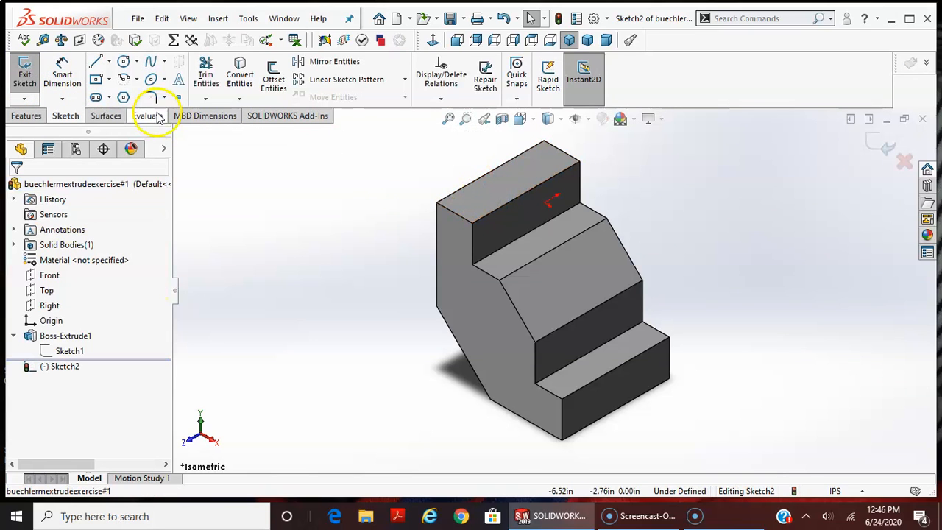
left_click(96, 81)
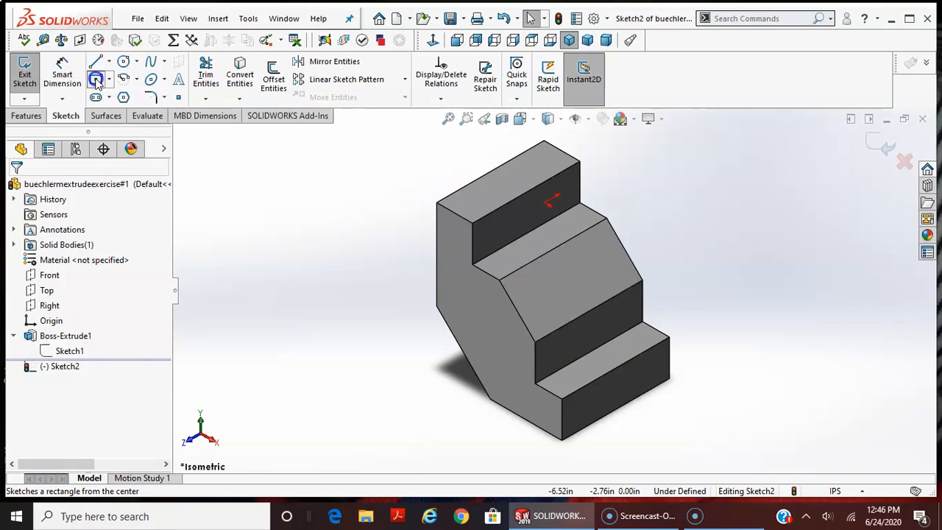
scroll(572, 176, "down", 3)
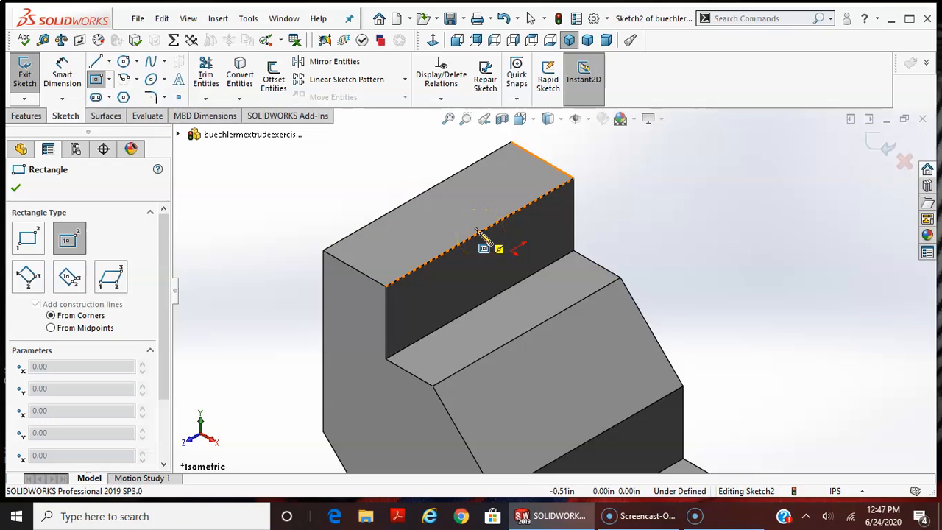
left_click_drag(481, 235, 506, 186)
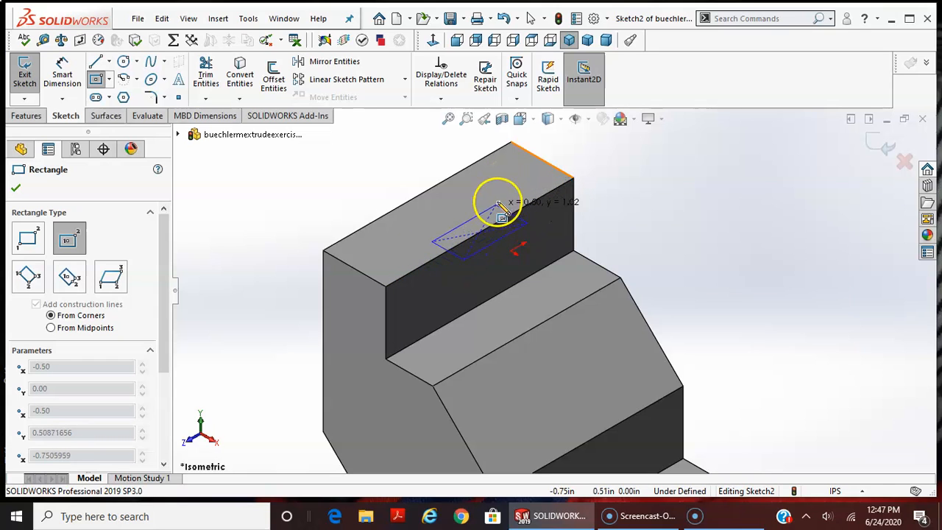
left_click_drag(501, 192, 499, 179)
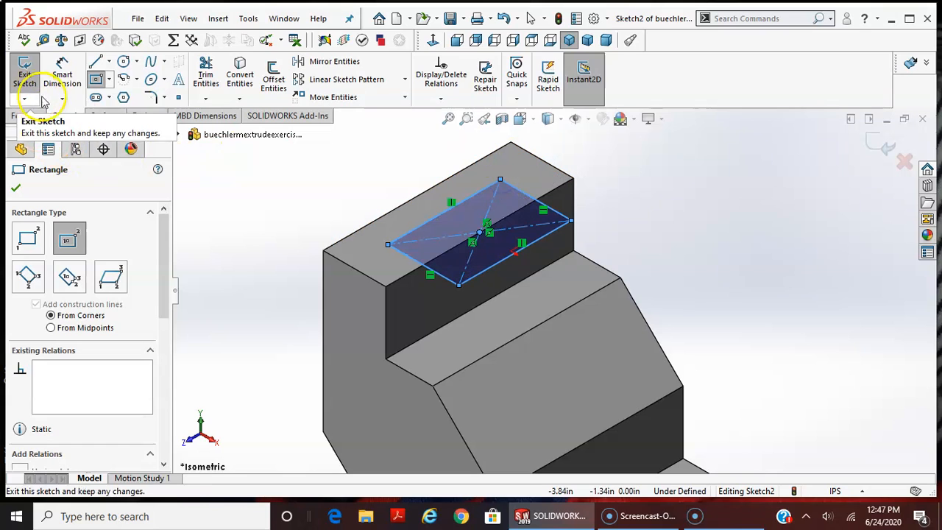
- Dimension the center rectangle's rear long edge with Smart Dimension and open the value for editing
left_click(63, 75)
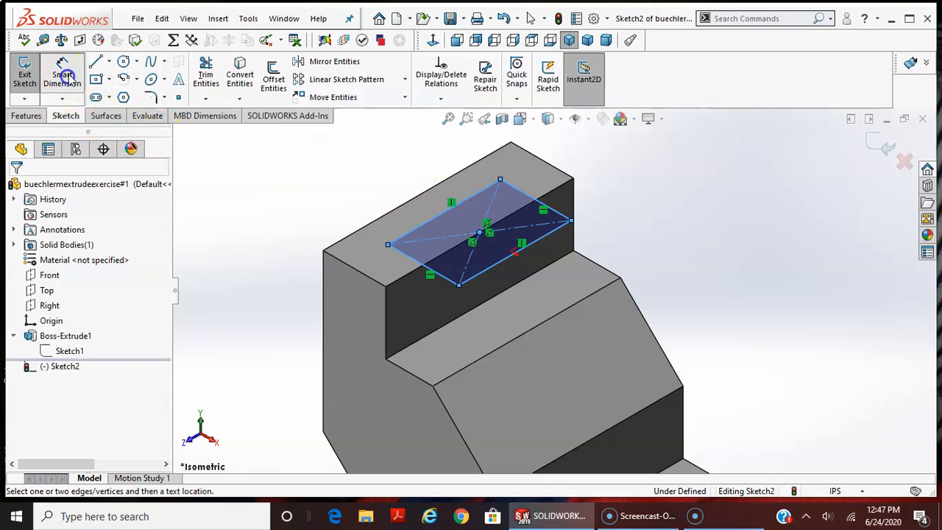
left_click(432, 217)
left_click(375, 173)
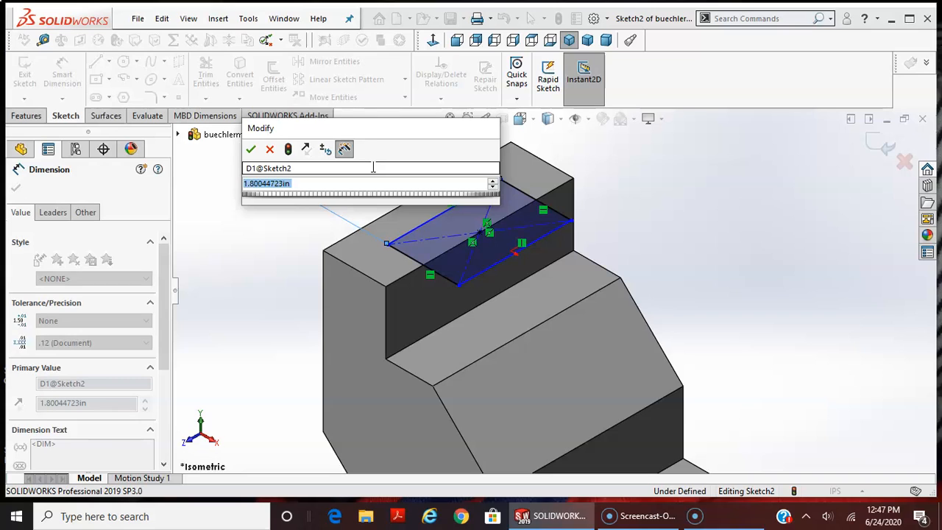
left_click(362, 153)
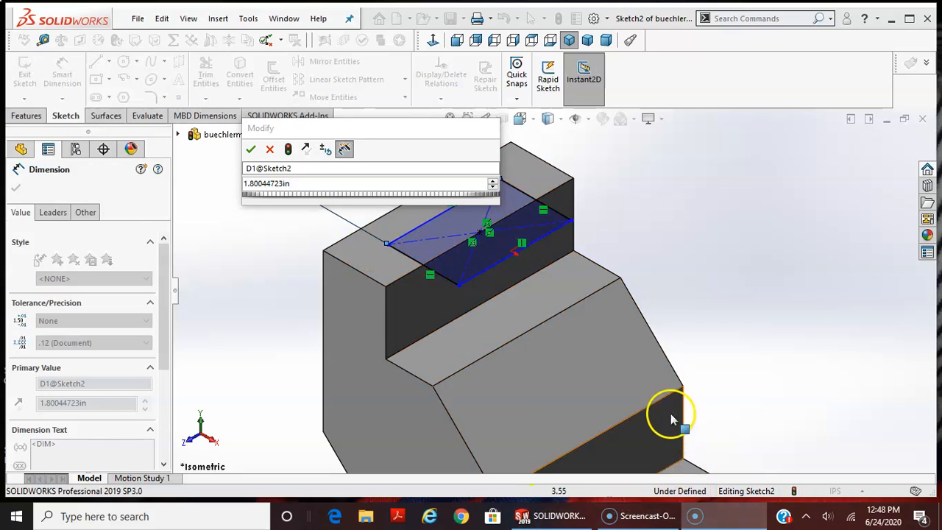
left_click(627, 521)
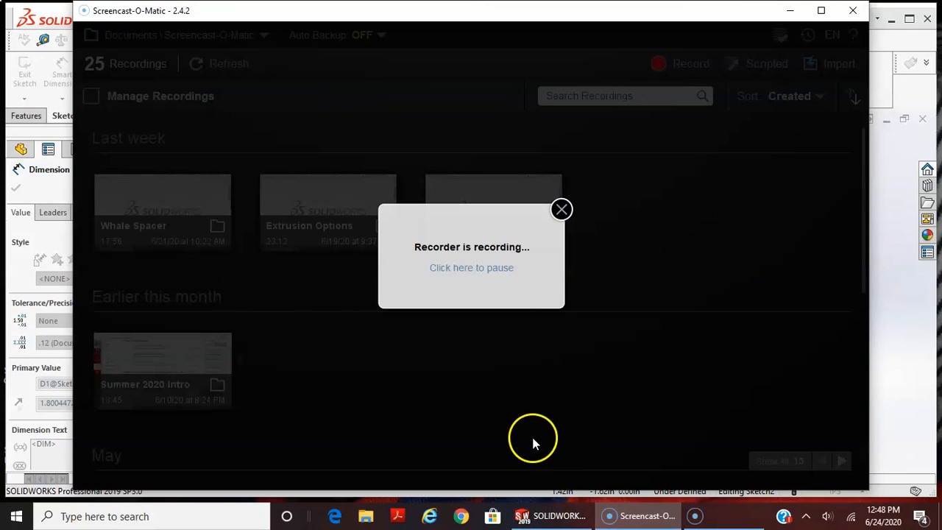